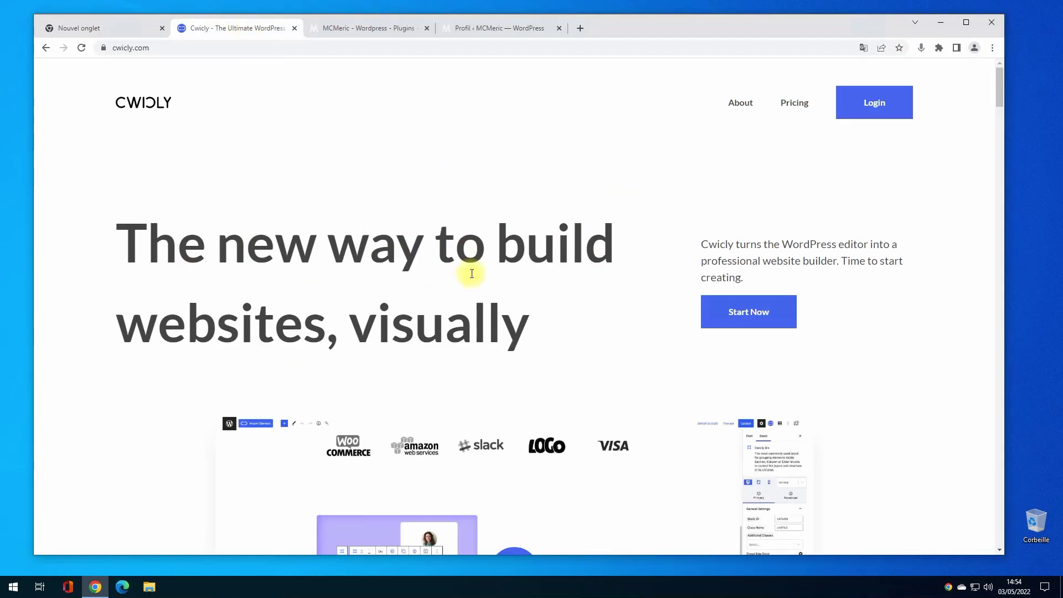
Look over the introduction and editor preview on the Cwicly home page.
scroll(472, 274, down, 10)
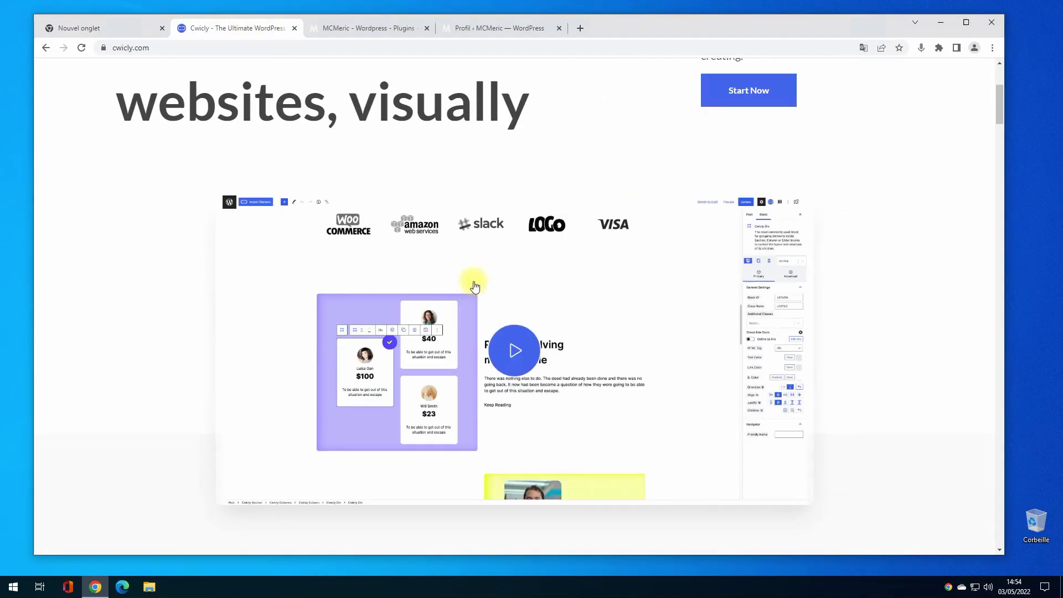
scroll(474, 288, up, 3)
scroll(460, 308, up, 7)
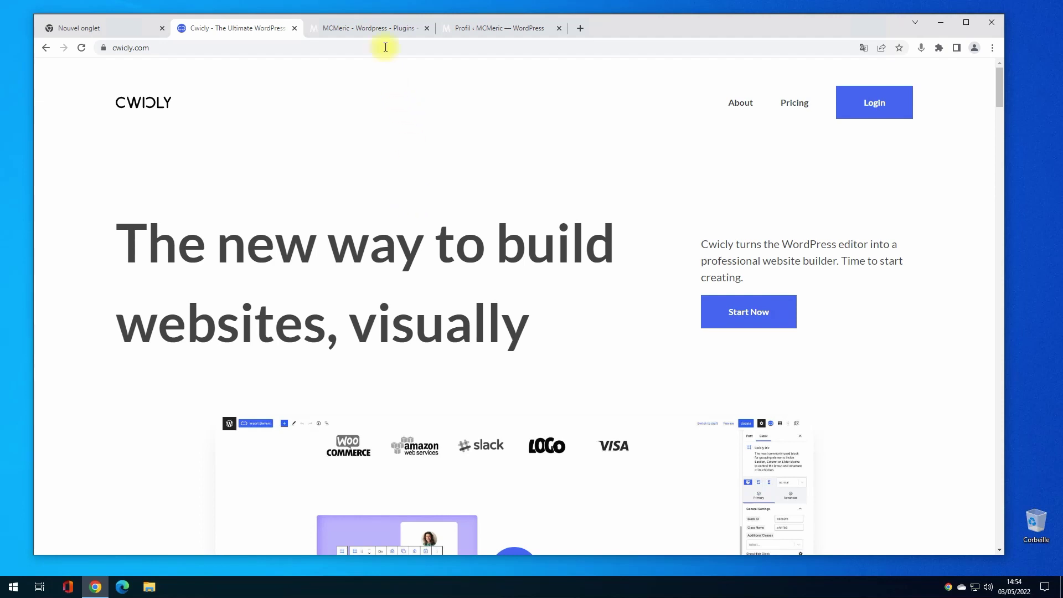
Switch to the MCMeric website and look through its home page down to the theme and software selections.
click(377, 24)
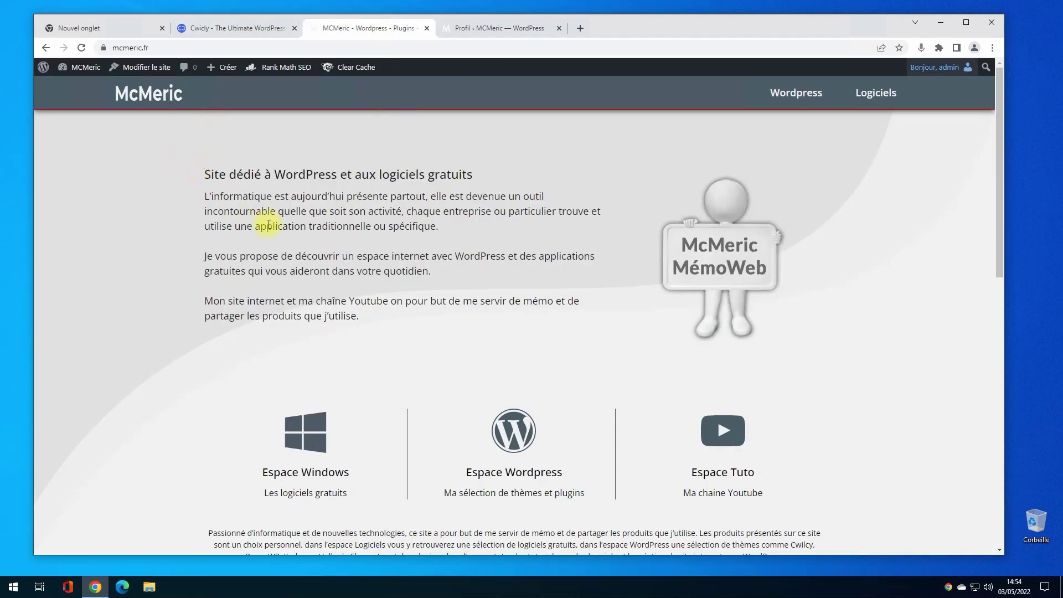
scroll(501, 314, down, 2)
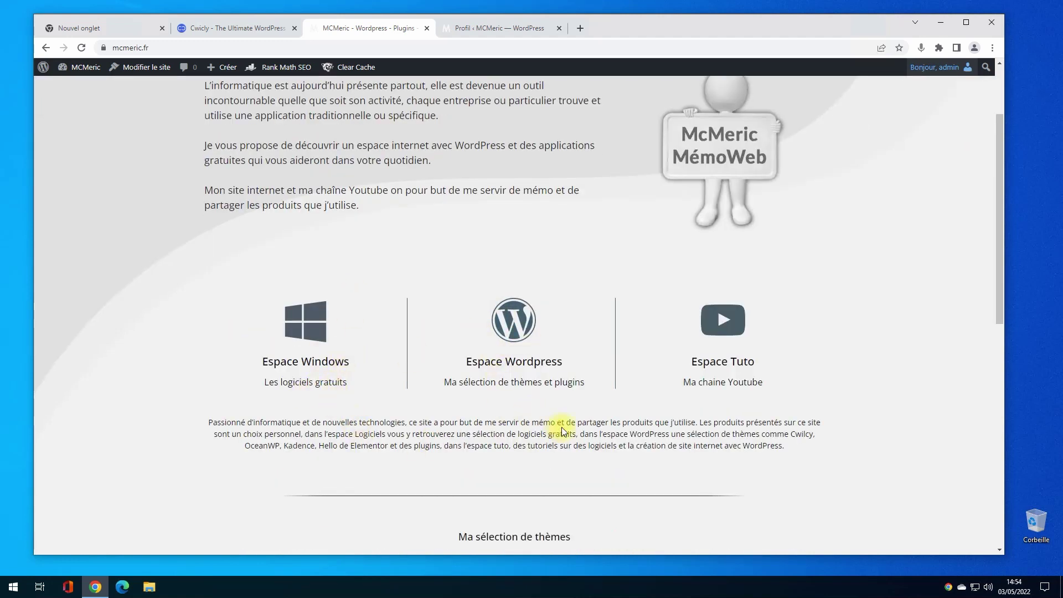
scroll(562, 416, down, 6)
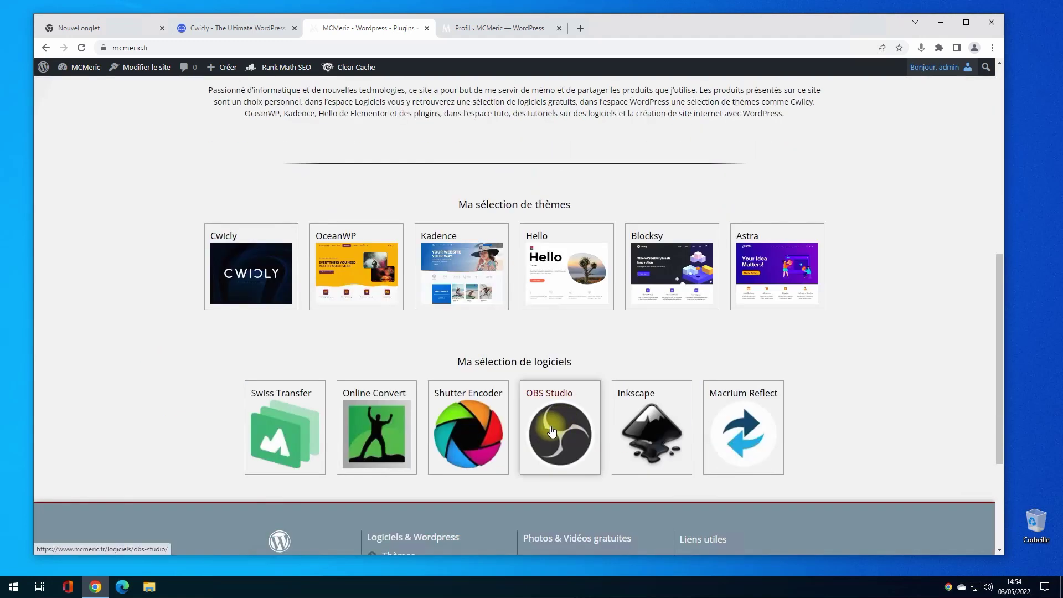
scroll(492, 418, up, 1)
scroll(491, 418, up, 7)
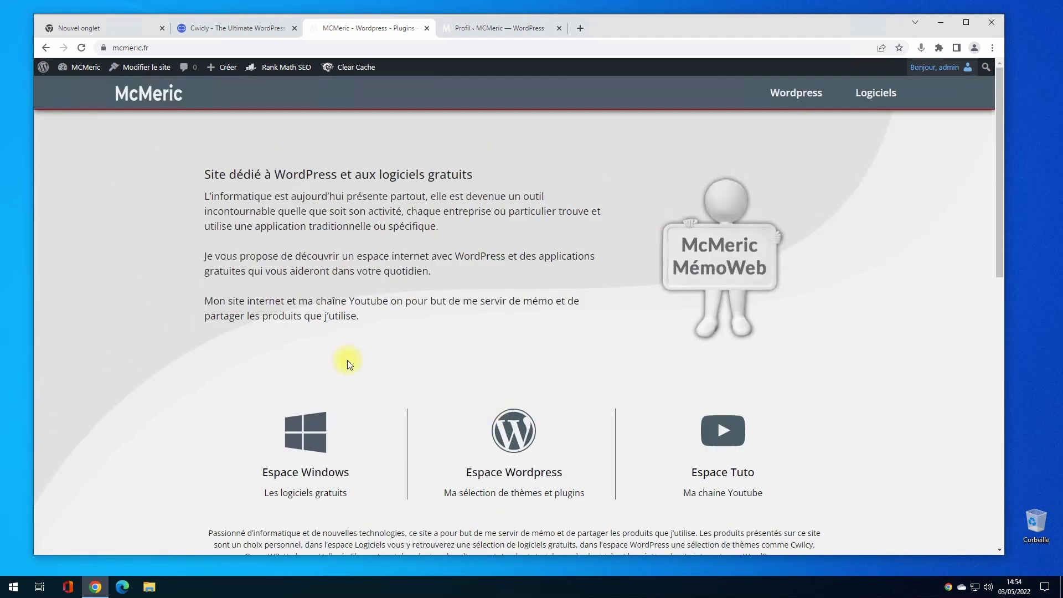
Copy the MCMeric website's address.
click(142, 47)
right_click(136, 51)
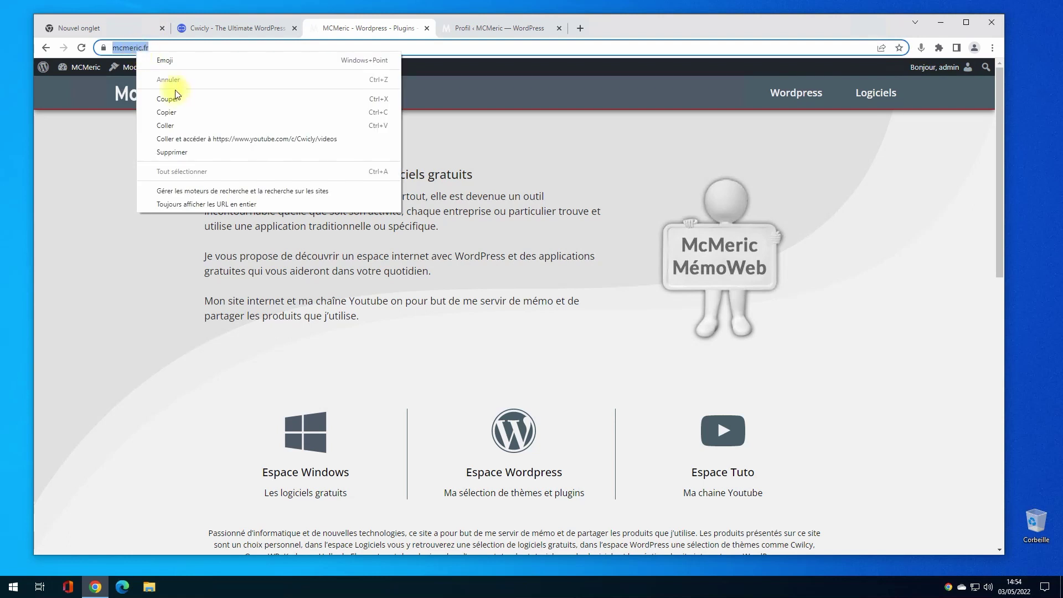
click(178, 112)
Review the home page again, from the Windows, WordPress and tutorial areas down to the footer links.
scroll(393, 249, down, 1)
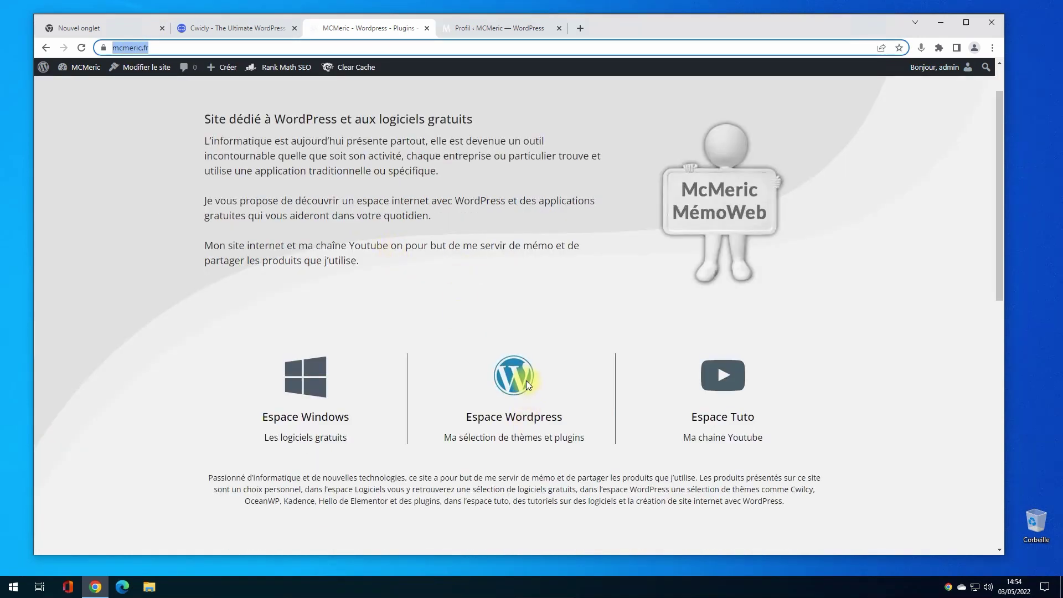
scroll(526, 382, down, 8)
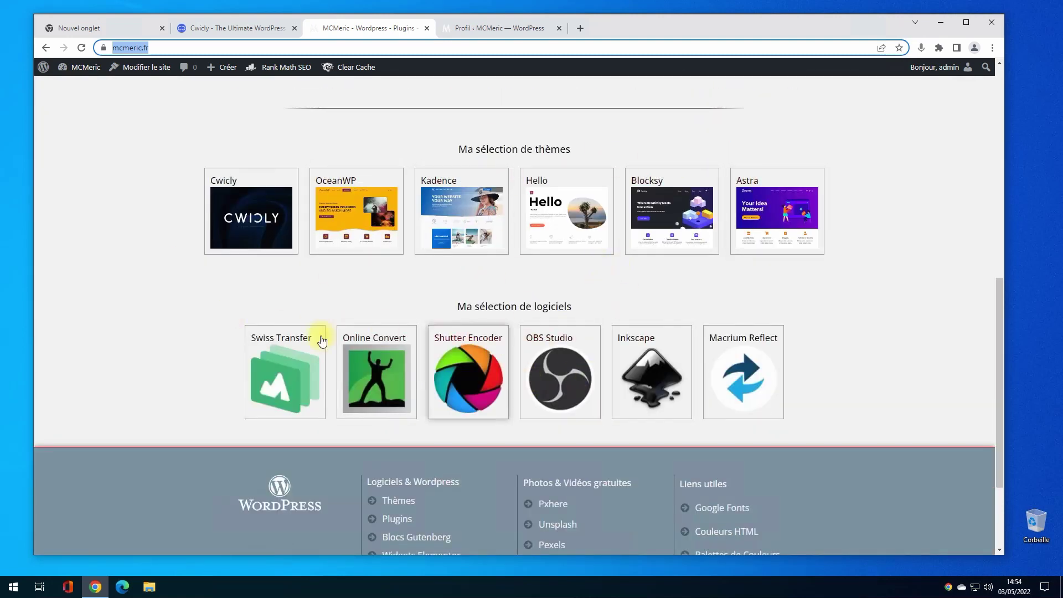
scroll(607, 327, up, 3)
scroll(588, 331, up, 3)
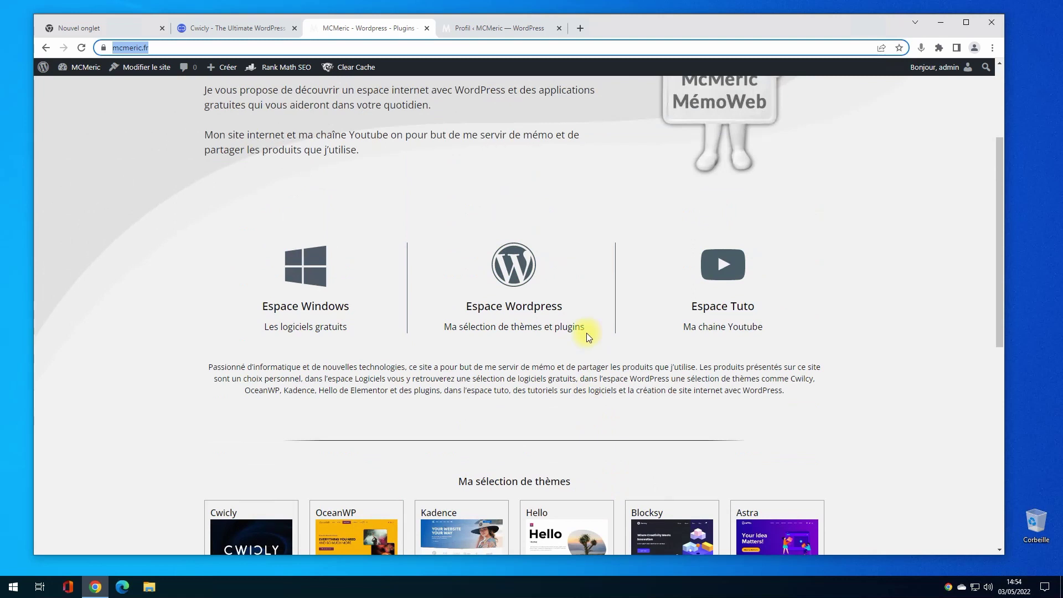
scroll(576, 332, up, 2)
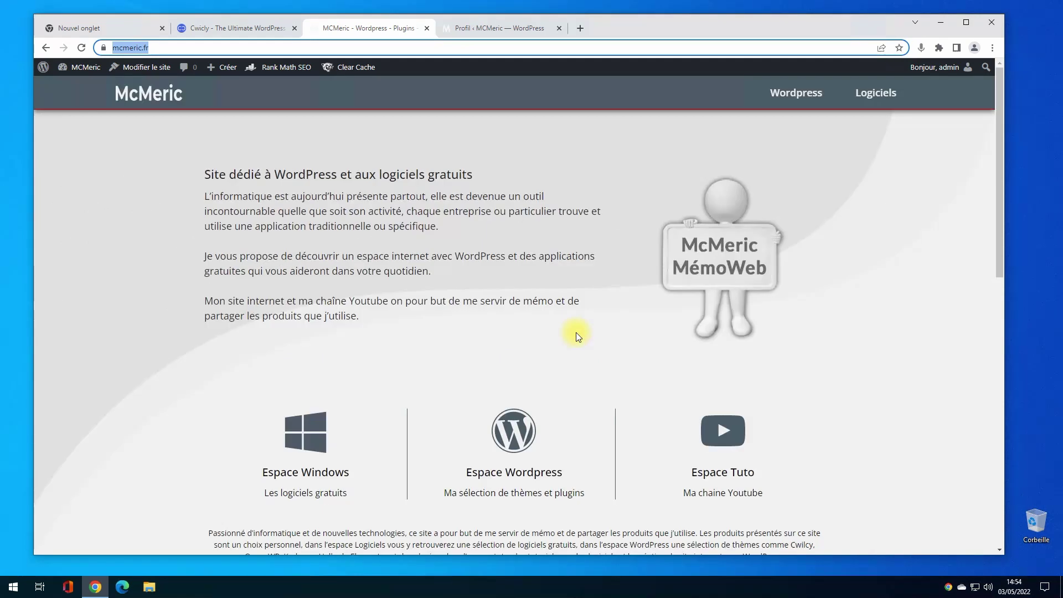
scroll(586, 320, up, 1)
Open the site's WordPress Thèmes page and look through the listed themes.
mouse_move(792, 91)
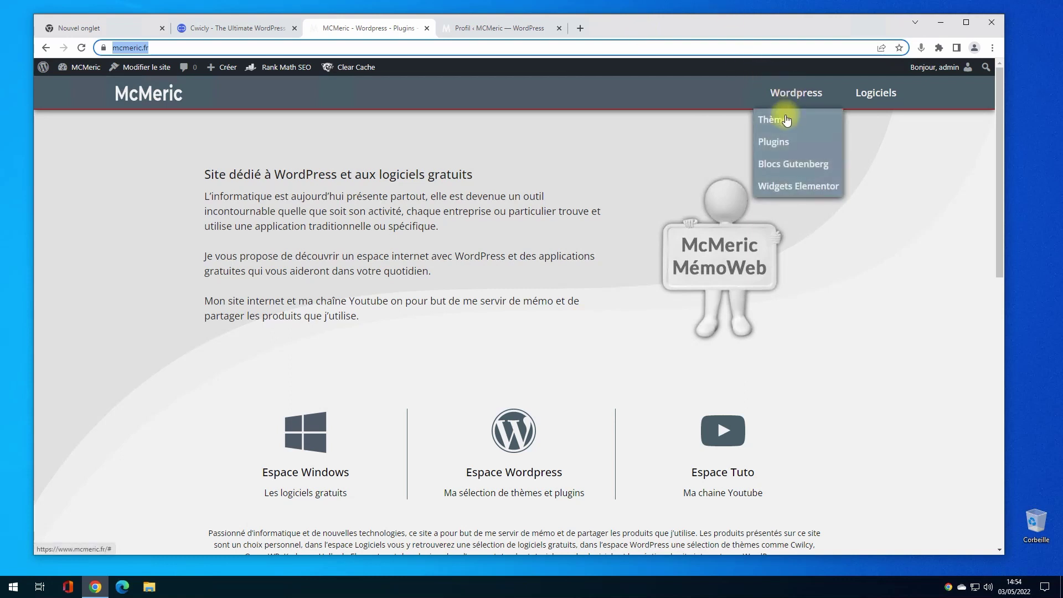
click(787, 120)
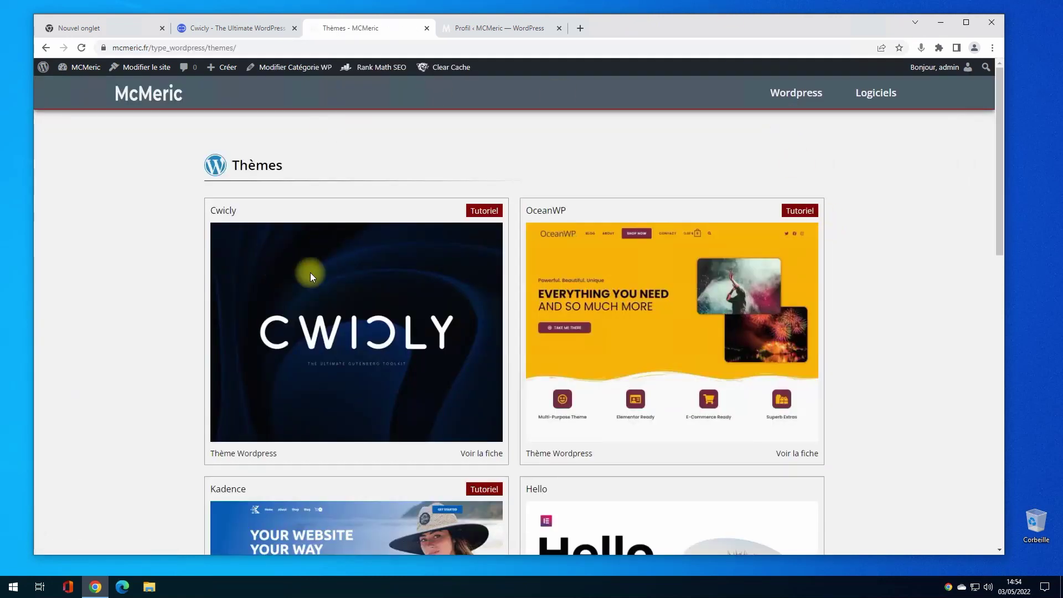
scroll(564, 391, down, 4)
scroll(564, 391, down, 5)
scroll(583, 392, up, 9)
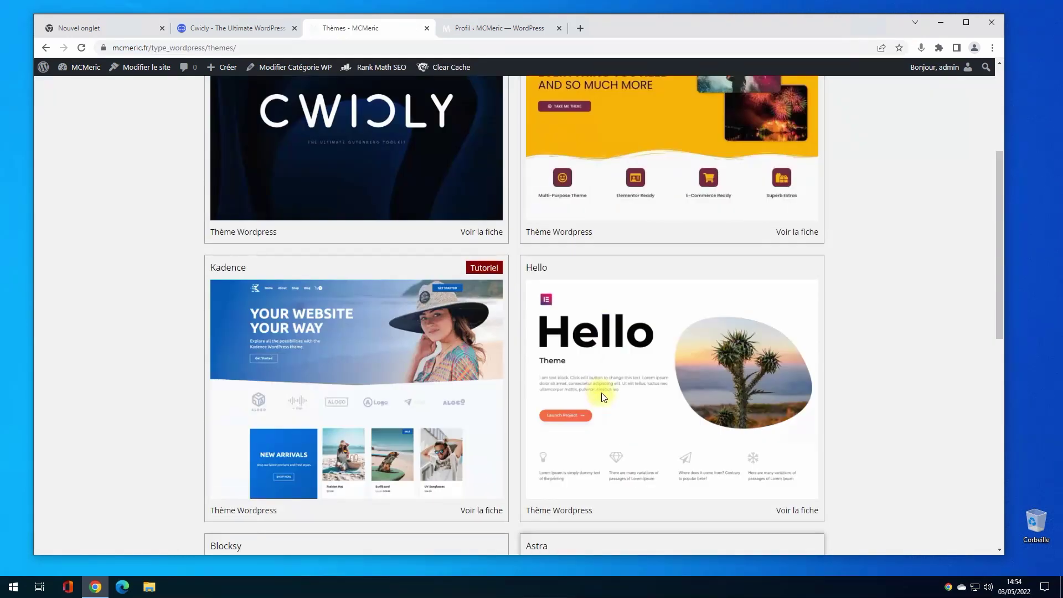
Open the site's WordPress Plugins page and look through the listed plugins.
mouse_move(810, 107)
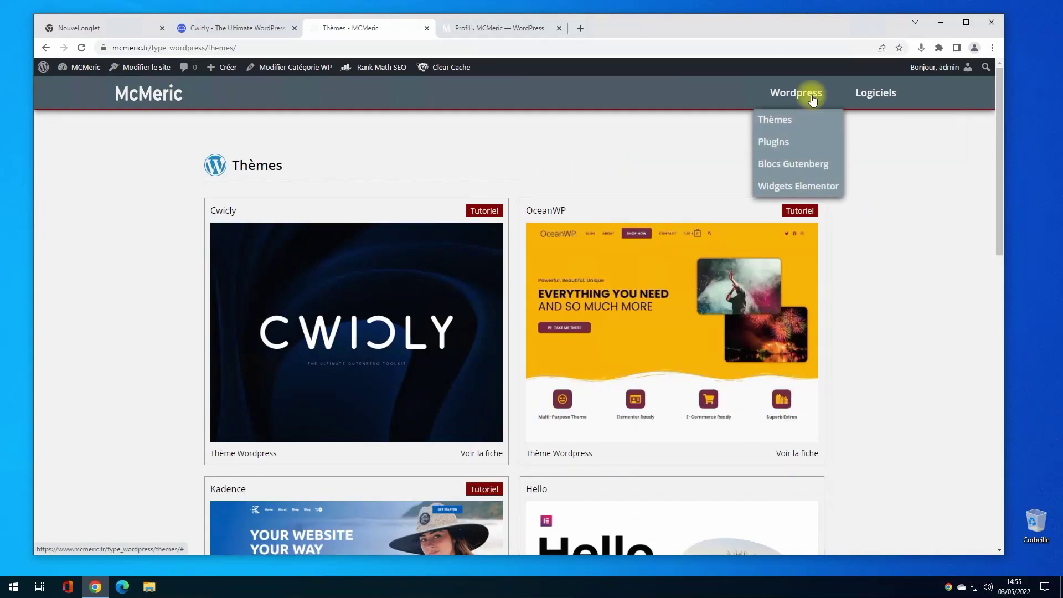
click(776, 143)
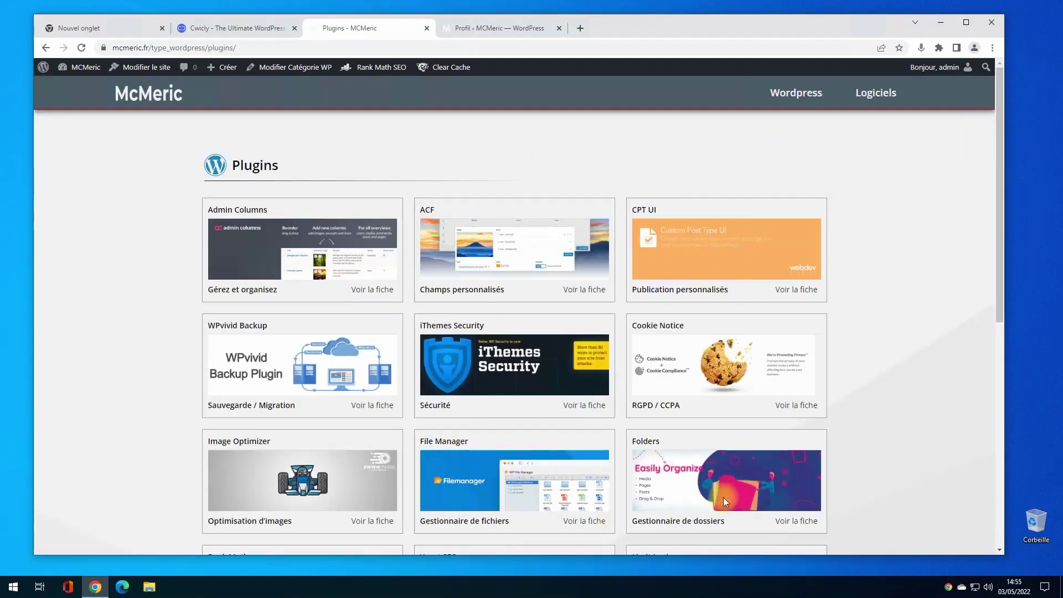
scroll(713, 409, down, 7)
scroll(714, 424, up, 7)
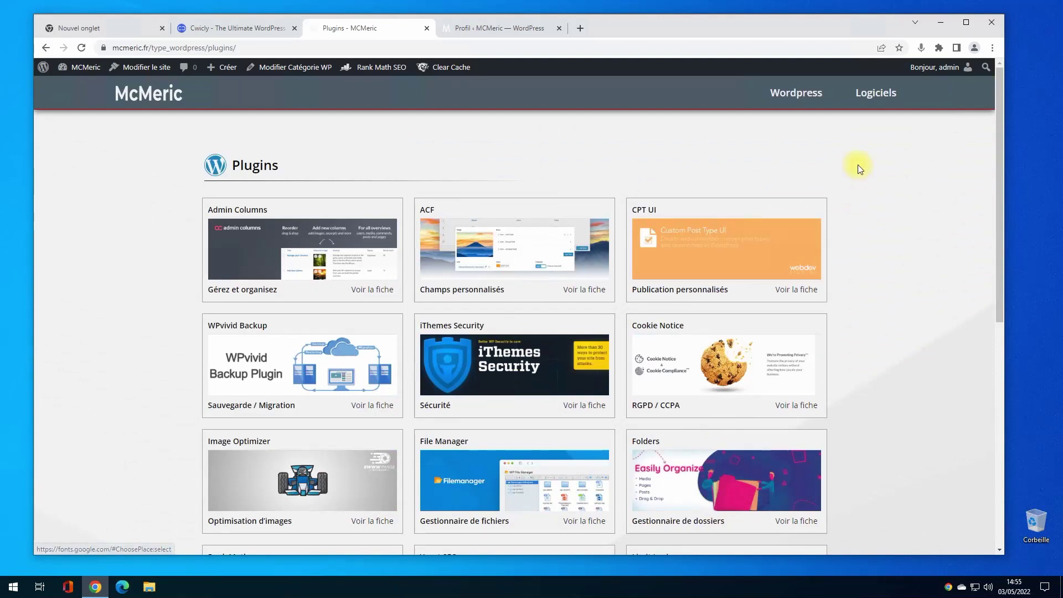
View the Audio – Vidéo software category, followed by the Graphismes category.
mouse_move(873, 99)
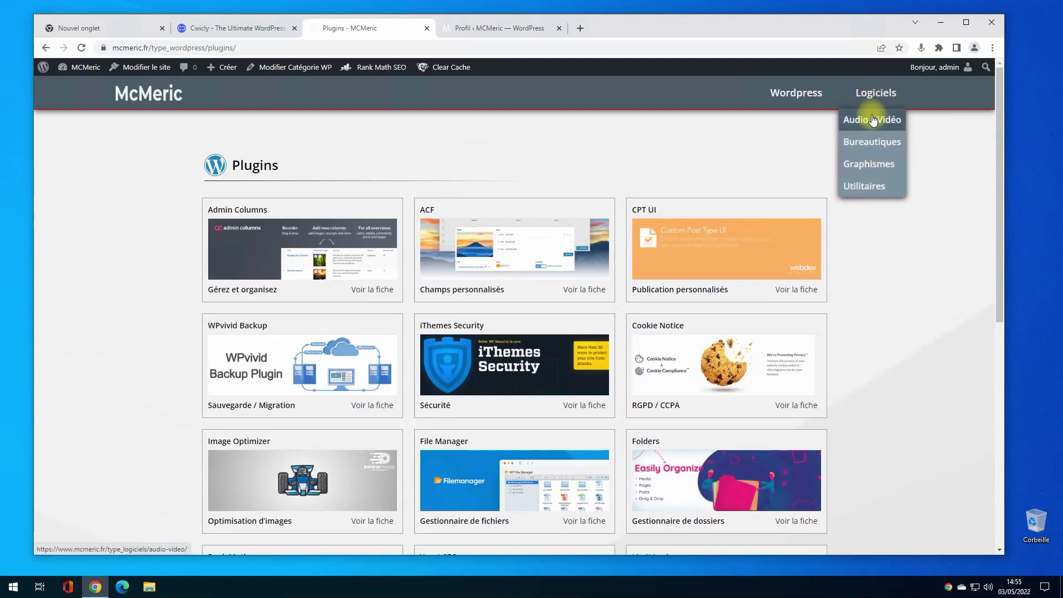
click(873, 120)
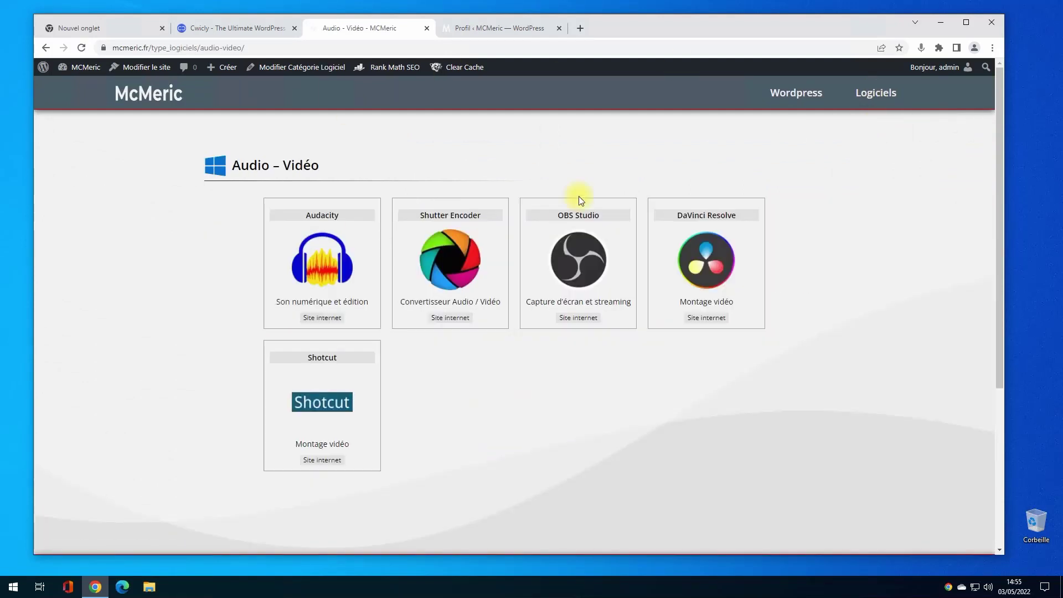
mouse_move(875, 93)
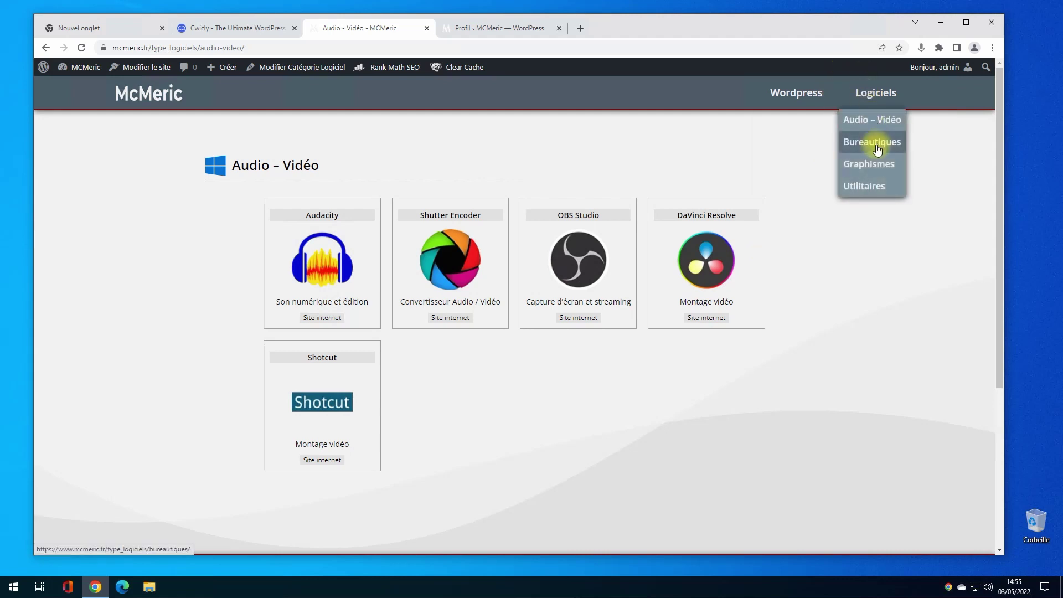
click(869, 164)
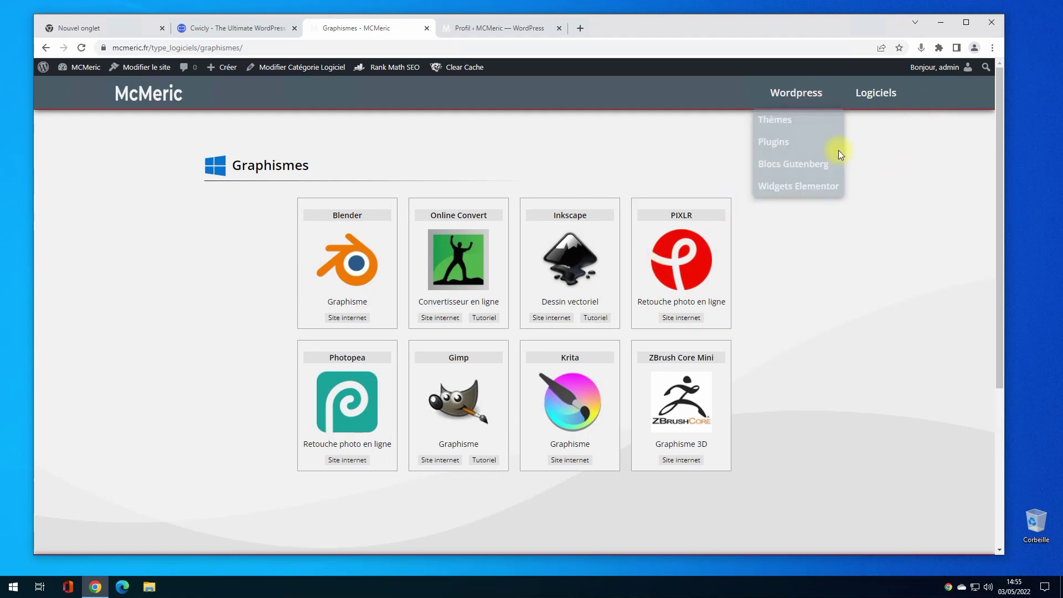
Return to the Thèmes page, open the OceanWP tutorial and view its description and video.
mouse_move(775, 100)
click(780, 120)
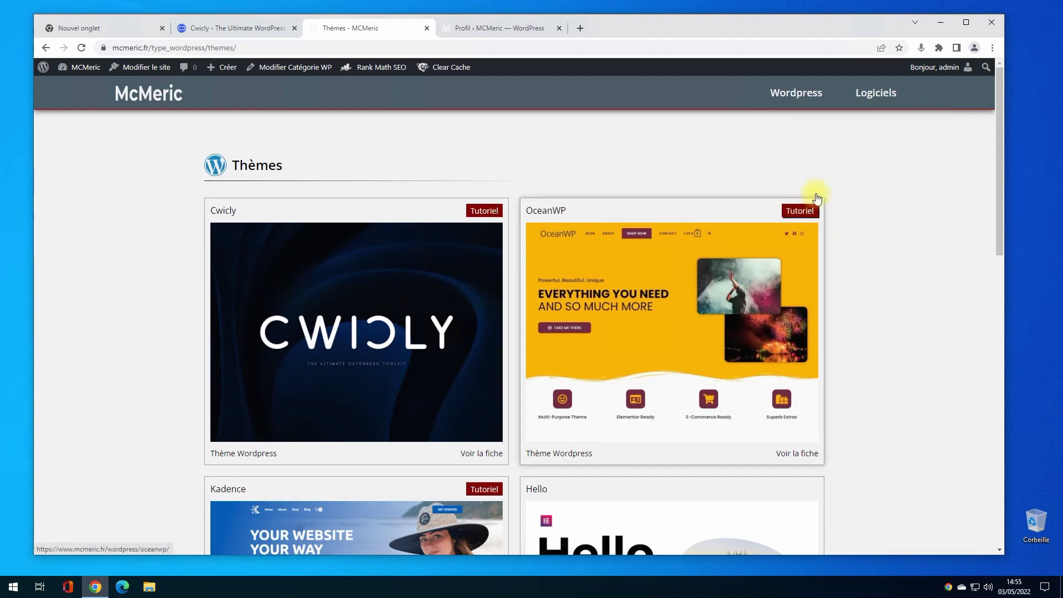
scroll(765, 273, down, 2)
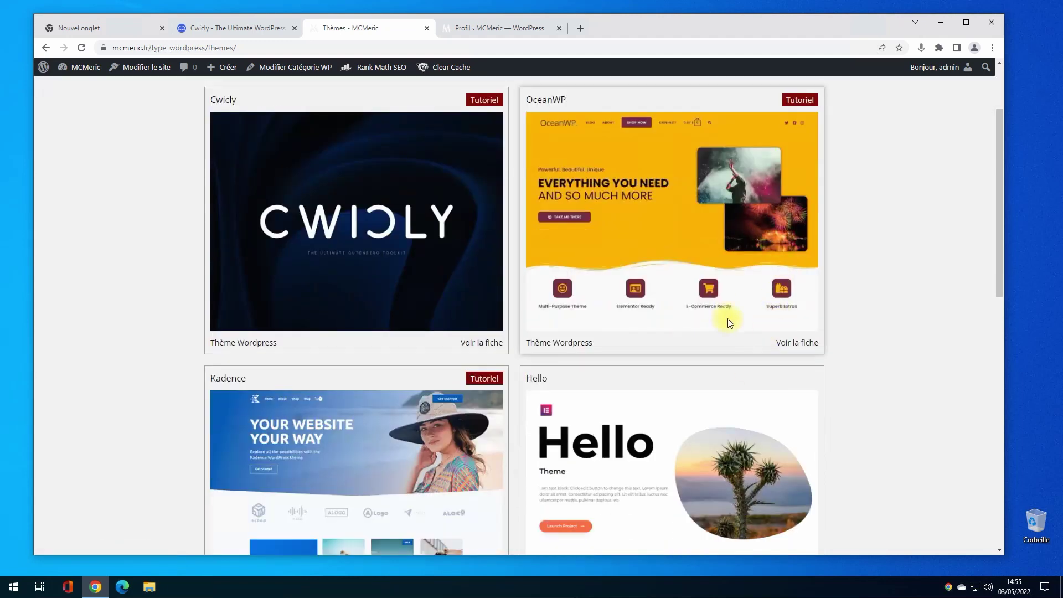
scroll(766, 275, up, 1)
click(798, 156)
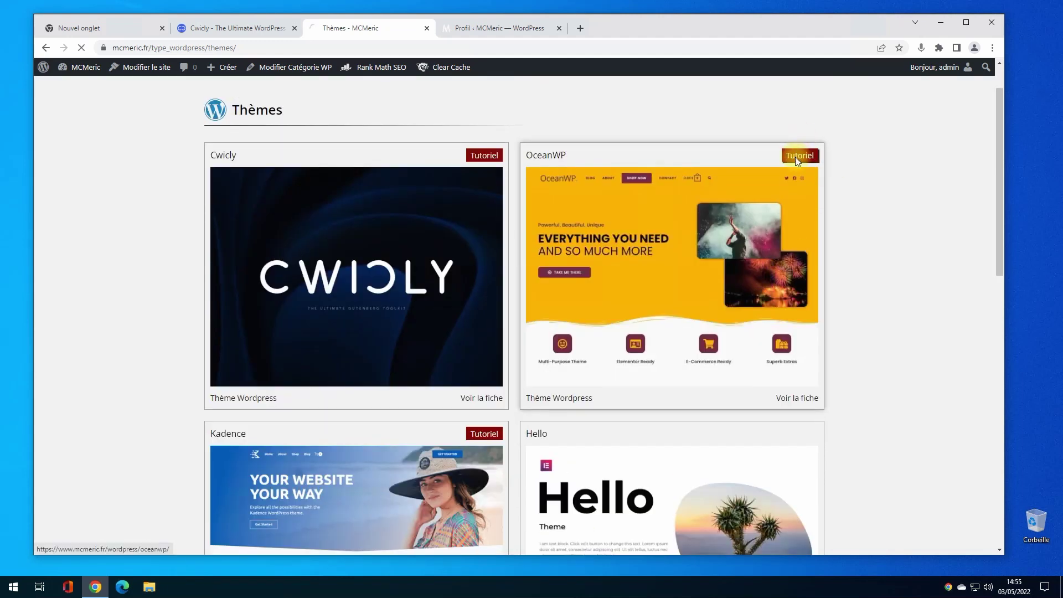
scroll(626, 216, down, 6)
scroll(535, 250, down, 1)
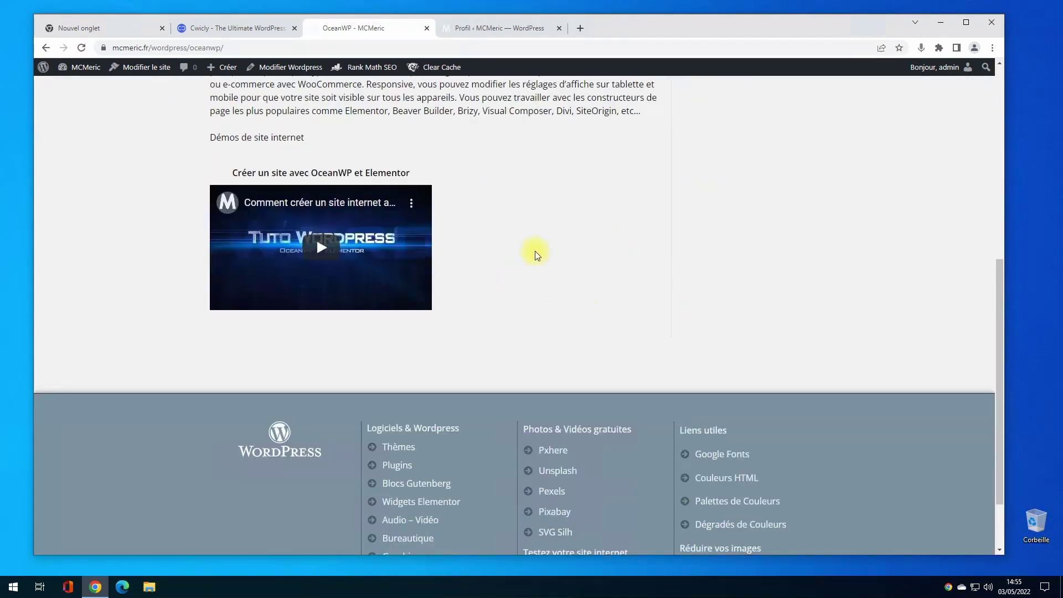
Permanently close the SEO stats bar at the head of the OceanWP page.
scroll(535, 251, up, 7)
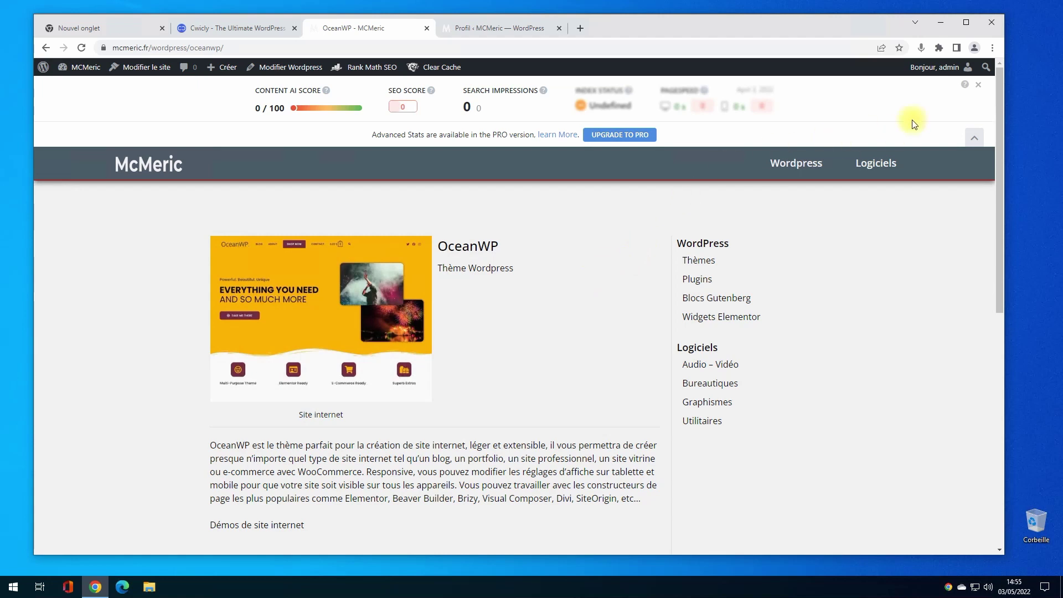
click(978, 91)
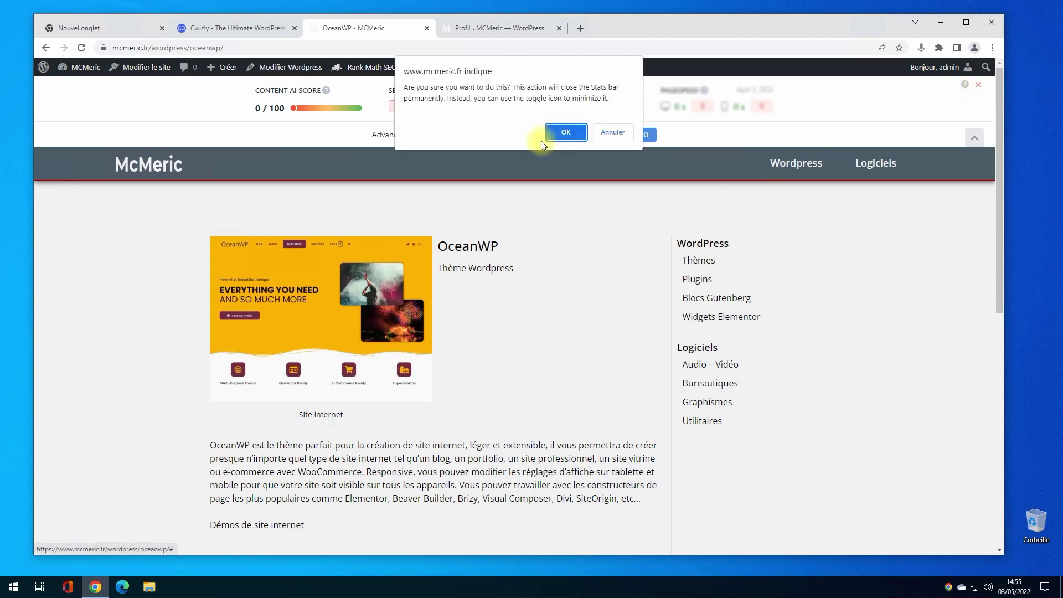
click(570, 132)
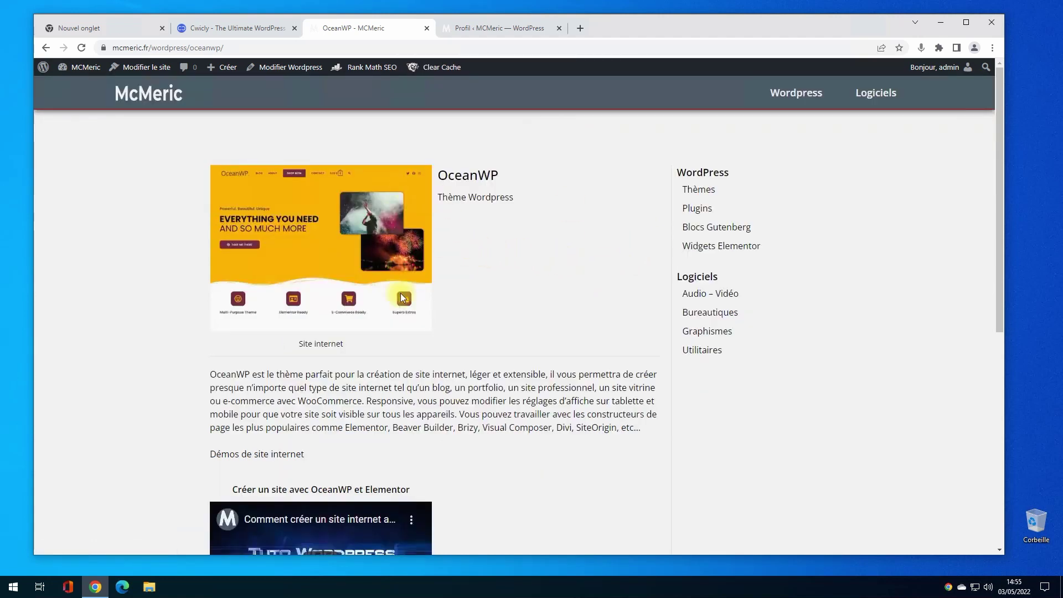
Return to the MCMeric home page, run a GTmetrix test of the copied address in a new browser tab and review the report.
click(148, 94)
click(580, 29)
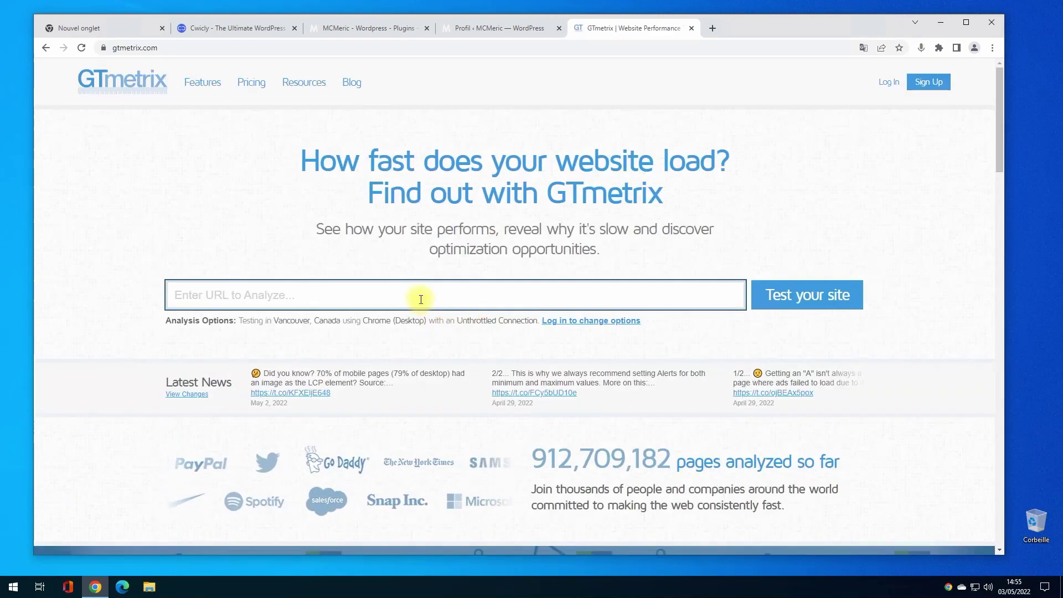
right_click(419, 298)
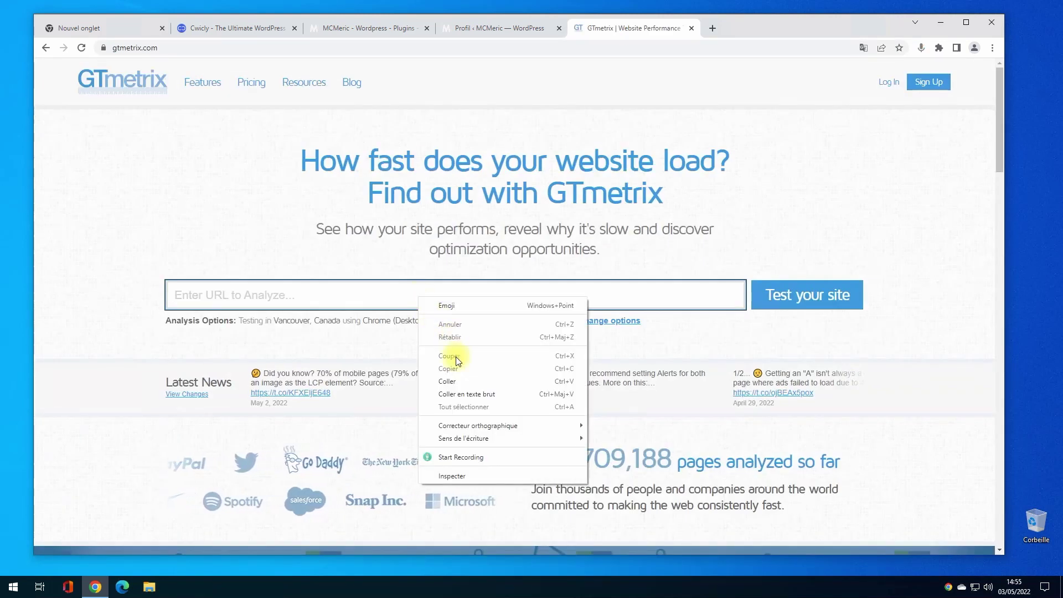
click(447, 381)
click(832, 302)
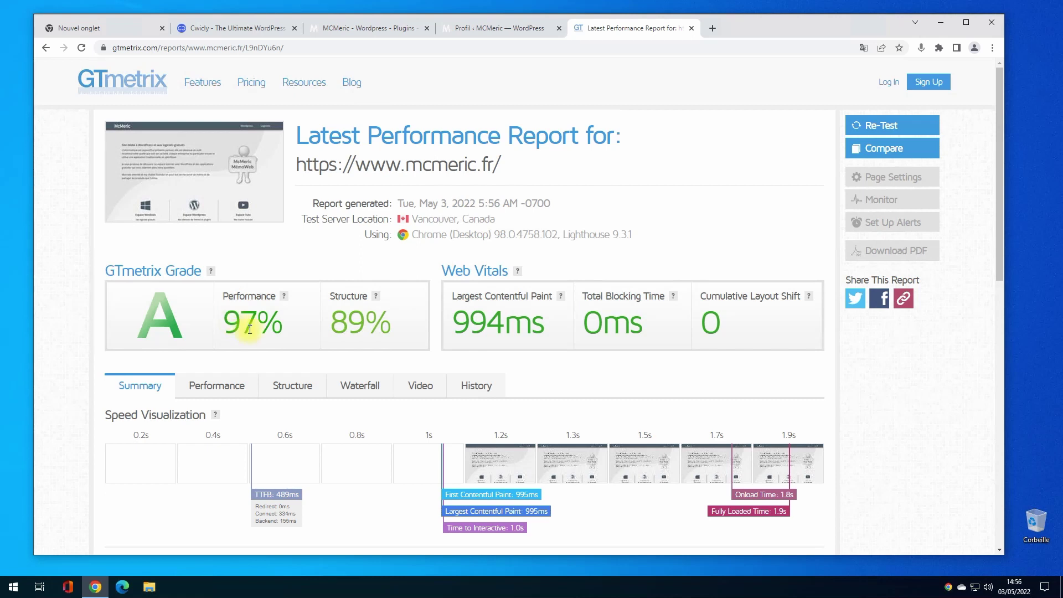
scroll(592, 404, down, 5)
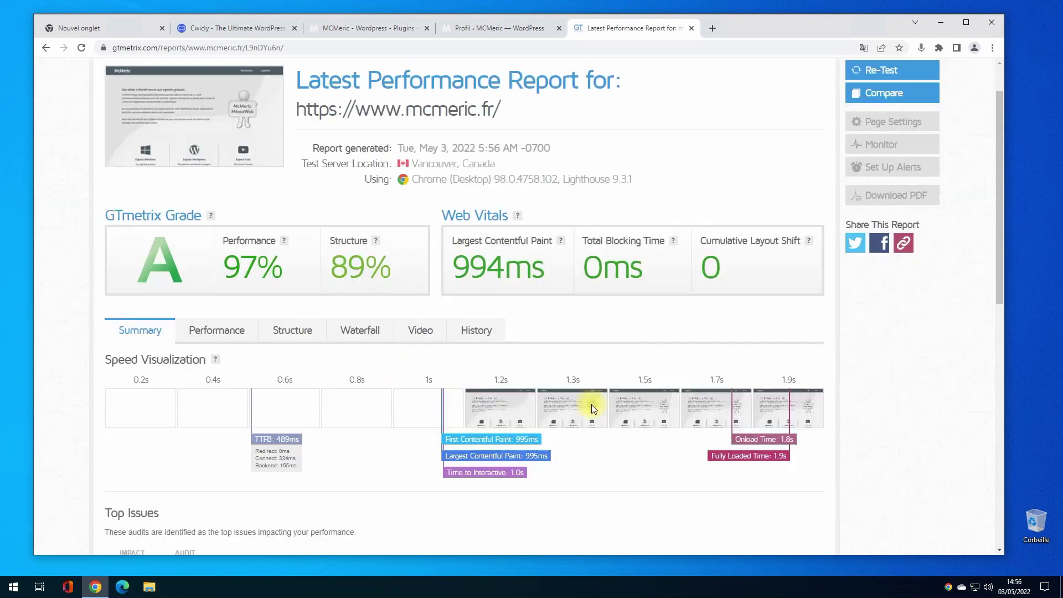
scroll(592, 404, up, 5)
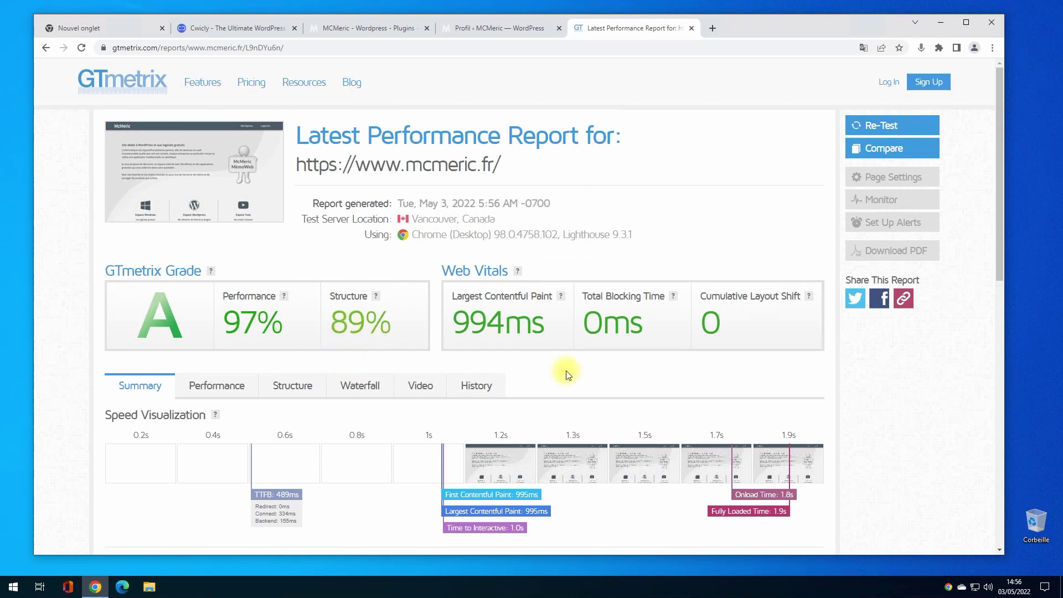
Switch to the MCMeric WordPress admin and view the installed themes and the administration menu.
click(500, 28)
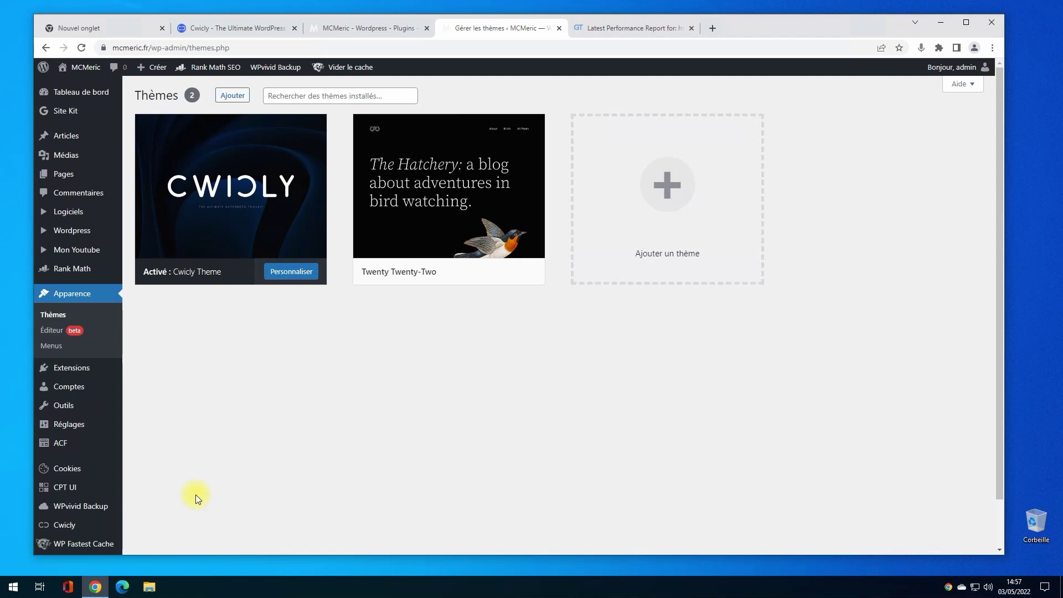
scroll(262, 385, down, 1)
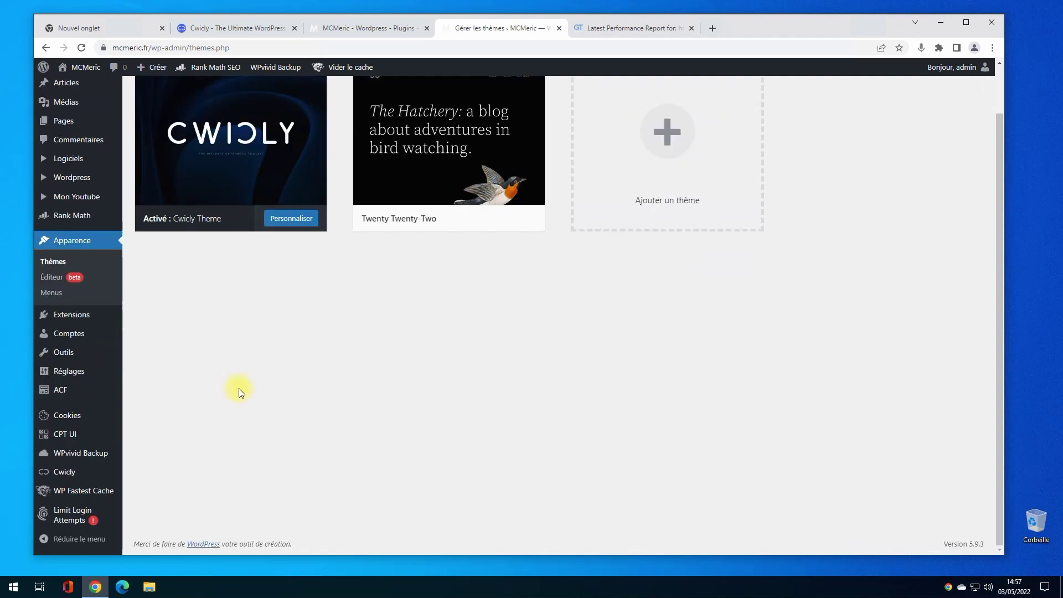
Open the list of installed WordPress plugins and review the ones used on the MCMeric site.
click(82, 320)
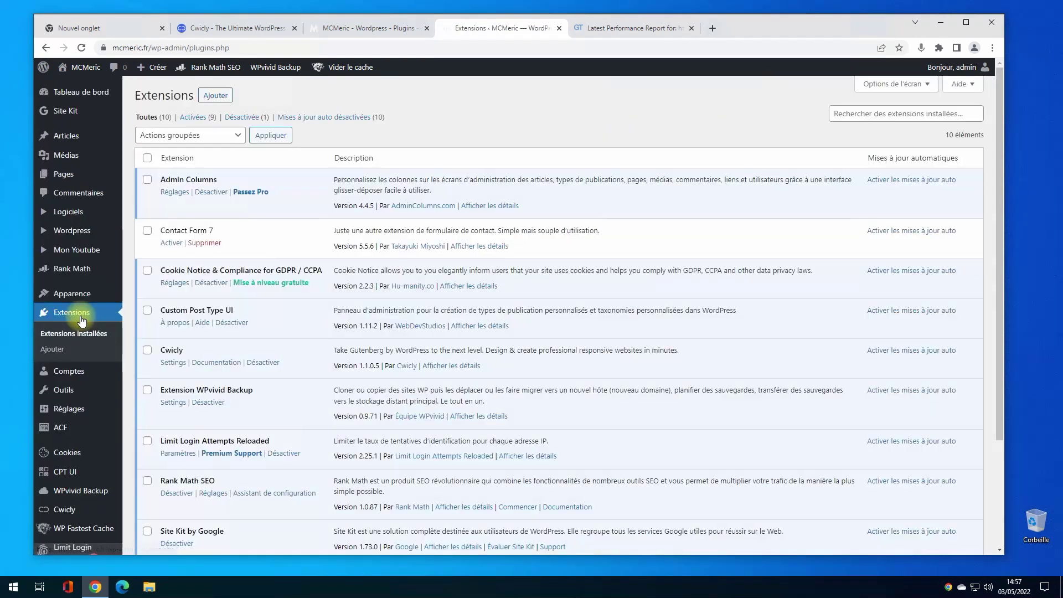
scroll(501, 356, down, 2)
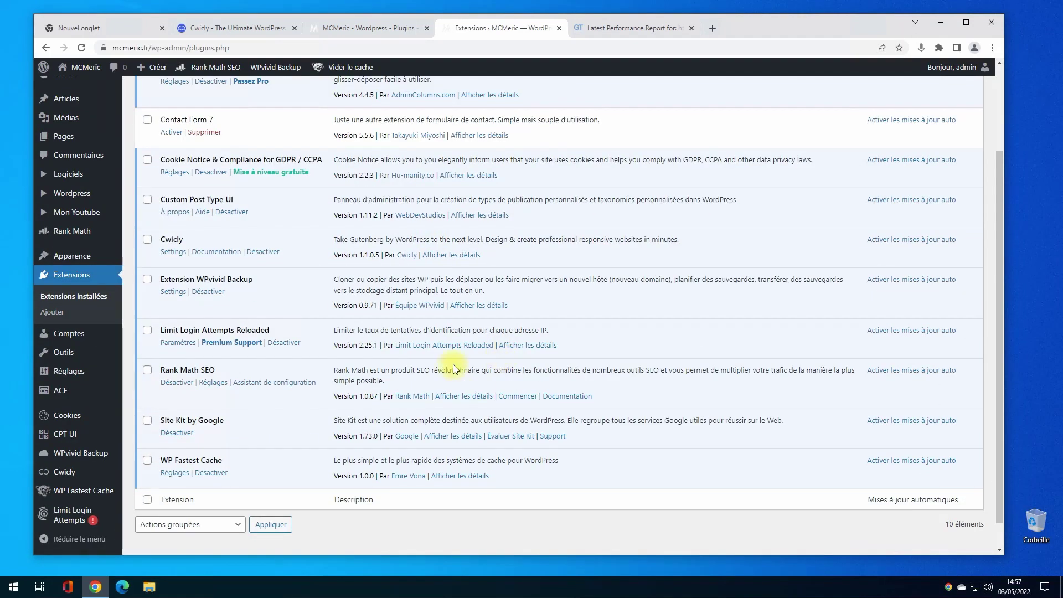
scroll(453, 368, up, 1)
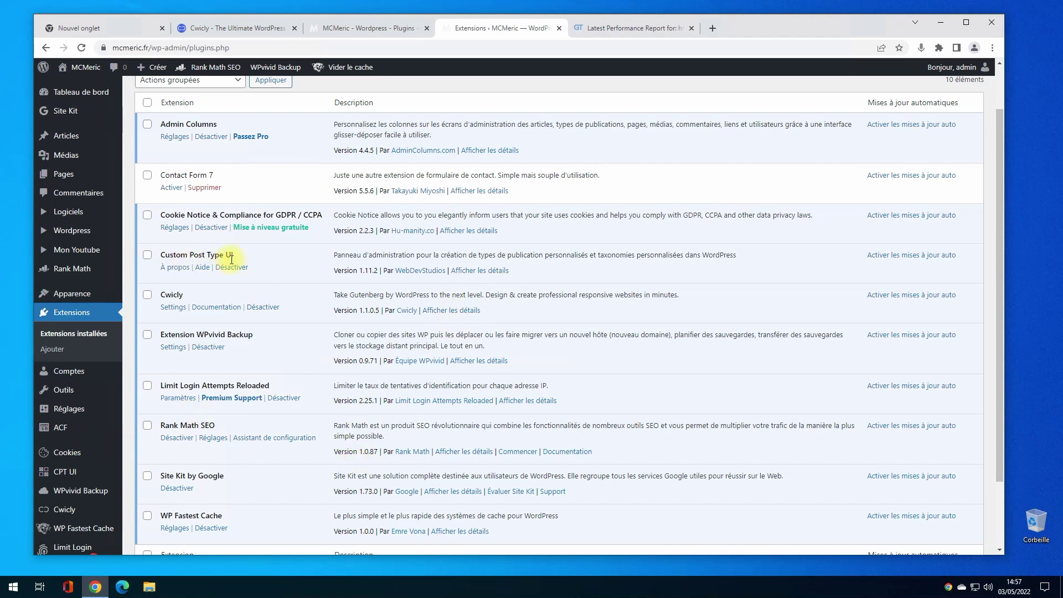
mouse_move(114, 239)
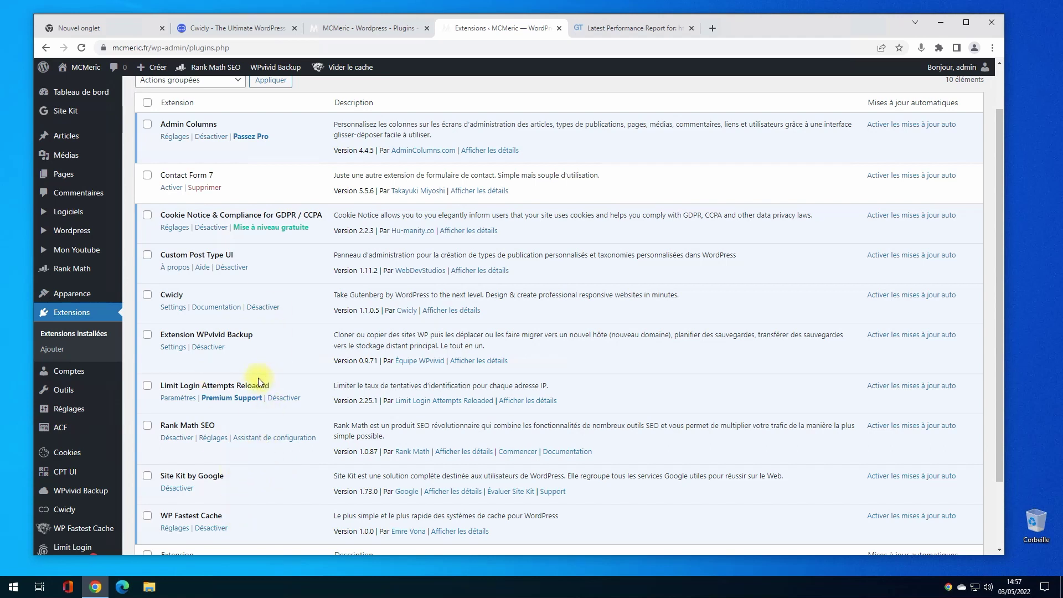
Open the Page d'accueil template in the site editor, look through it and select the introductory paragraph.
mouse_move(75, 302)
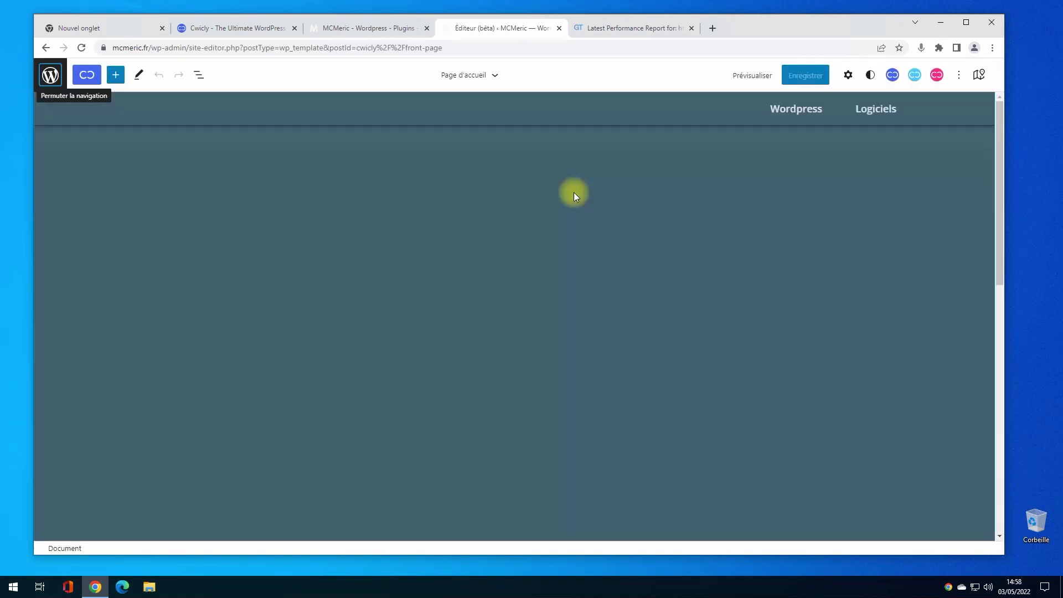
scroll(598, 205, down, 15)
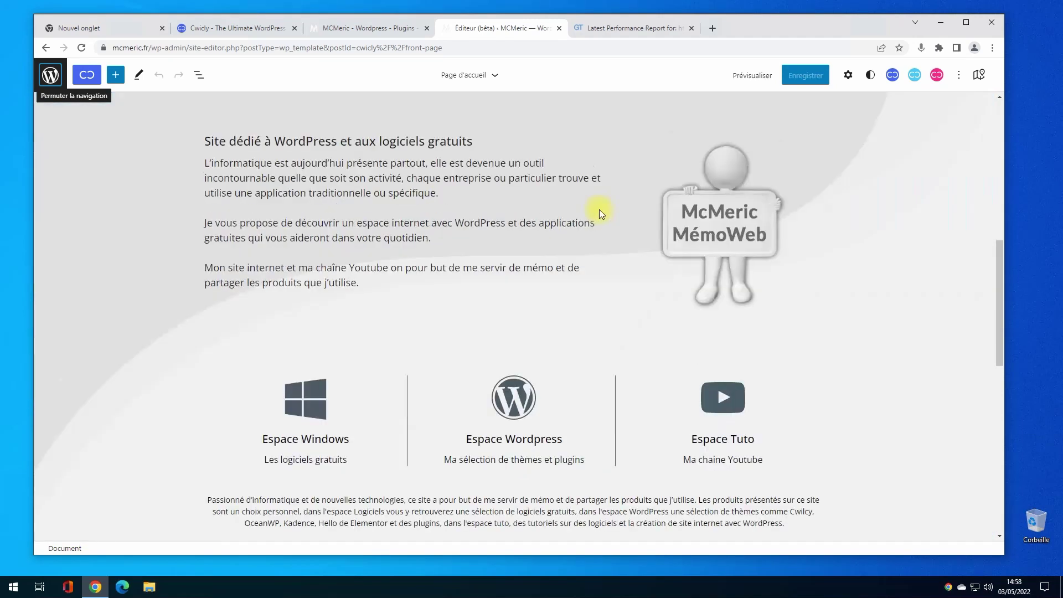
scroll(597, 227, up, 10)
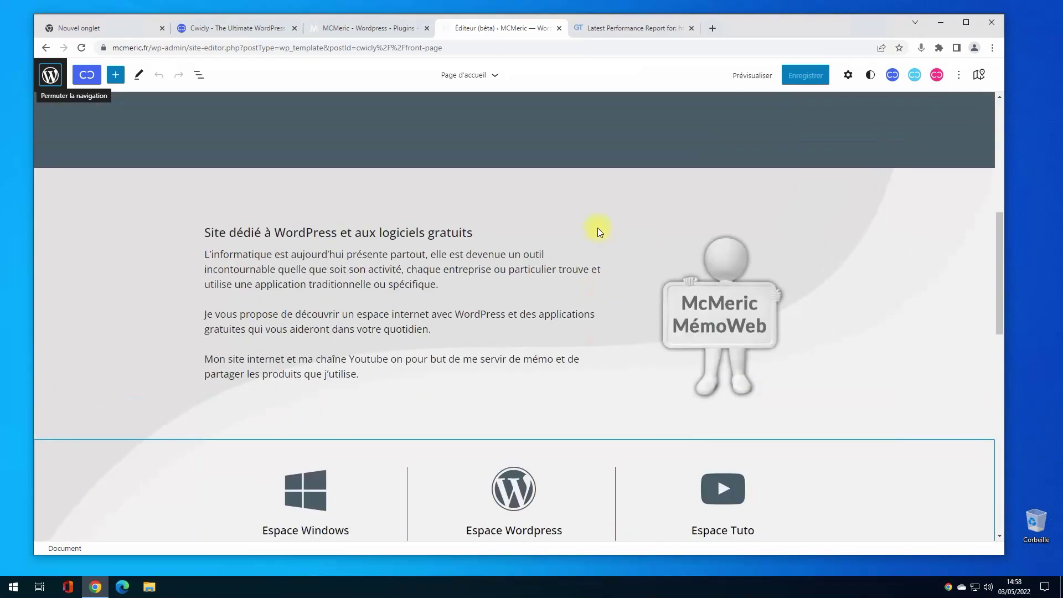
click(449, 328)
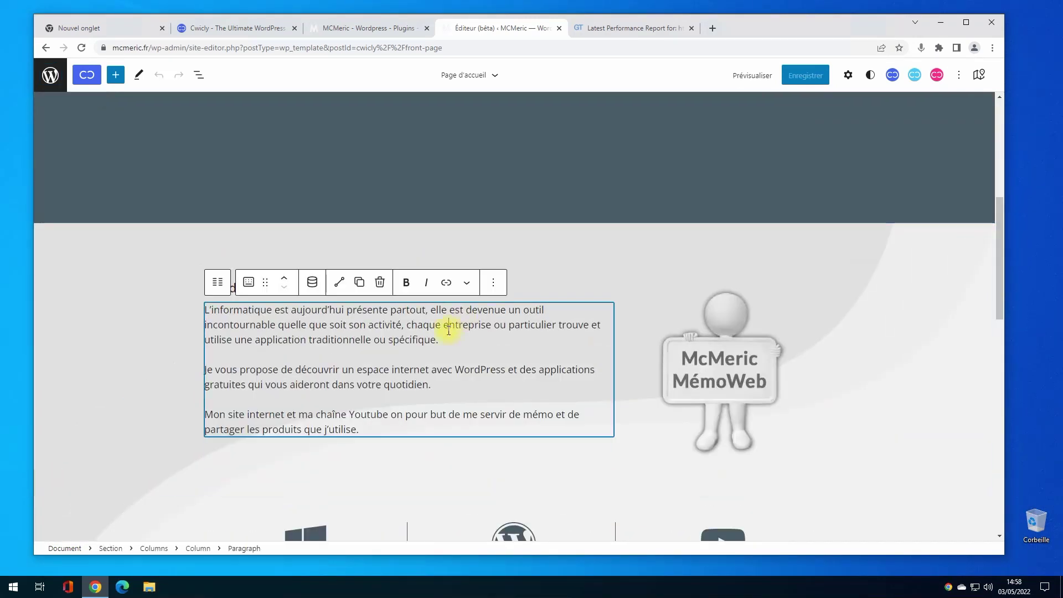
Show the template's block list view and collapse the Header, Accueil, Espace, Logiciels, Wordpress and Footer entries.
click(196, 79)
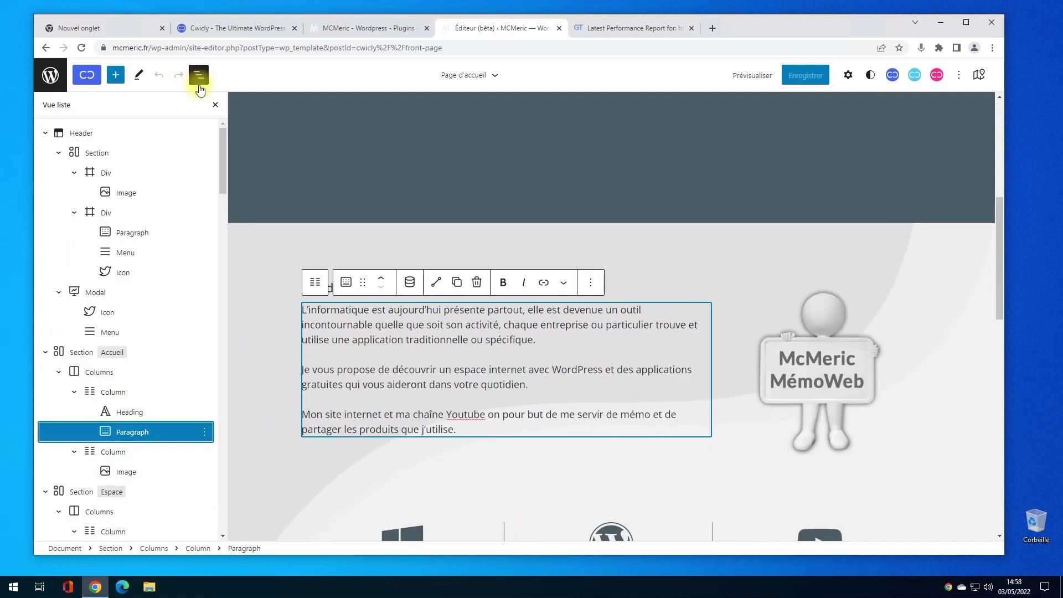
click(46, 134)
click(45, 153)
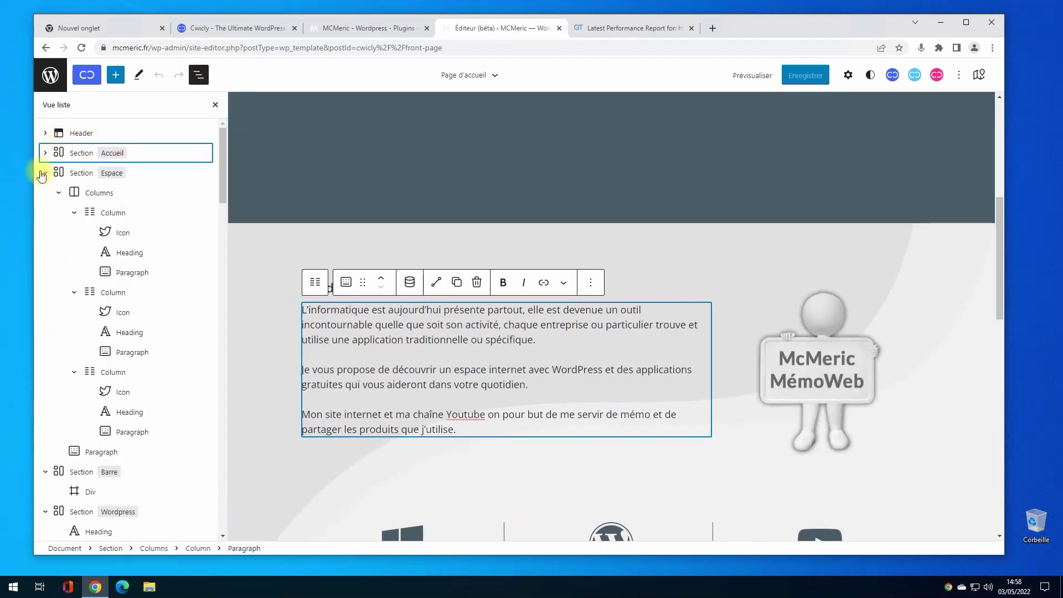
click(44, 173)
click(46, 373)
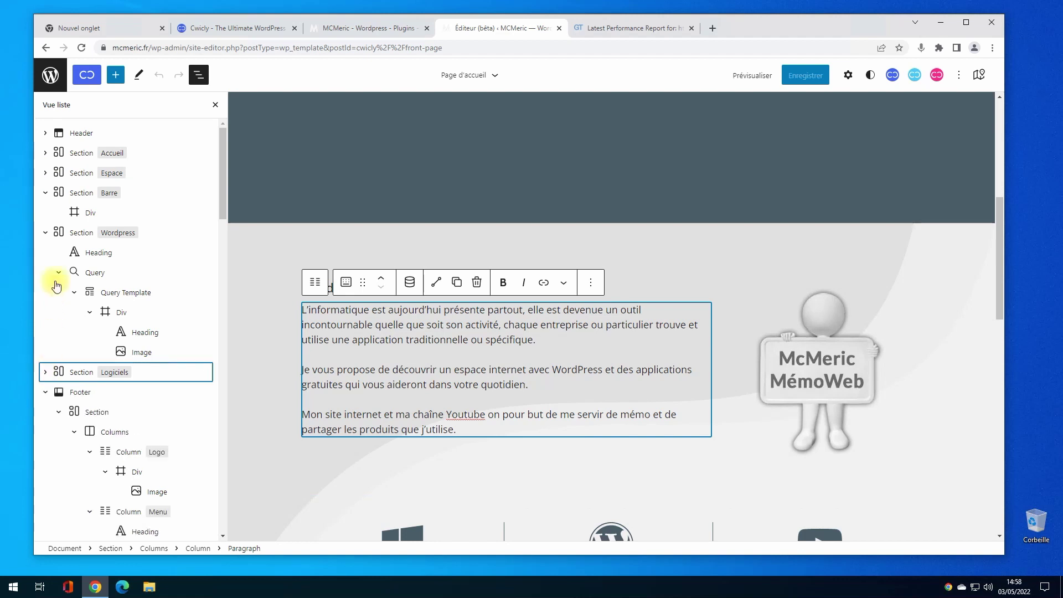
click(45, 233)
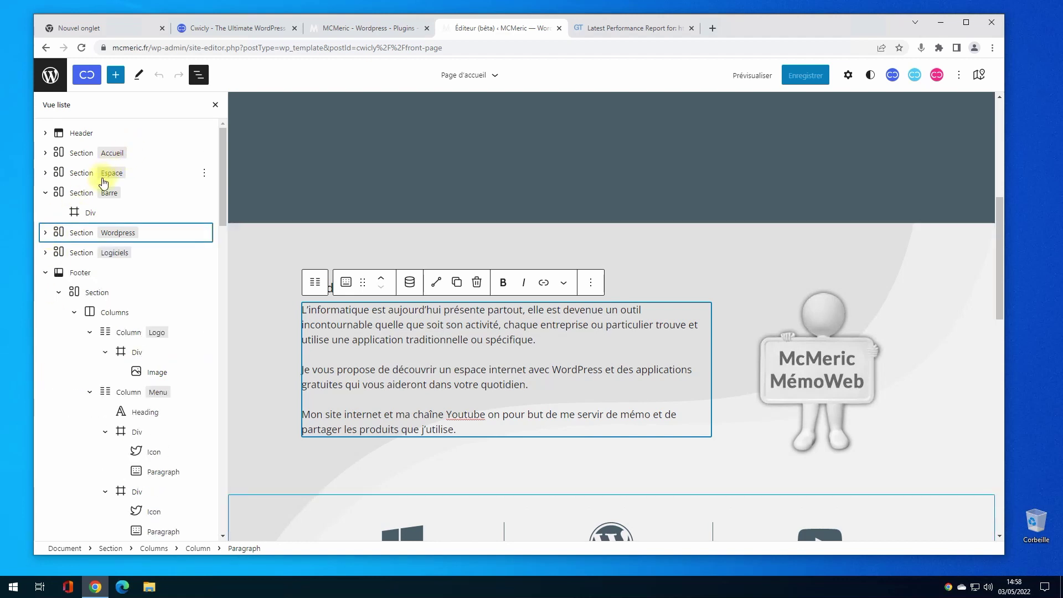
click(45, 274)
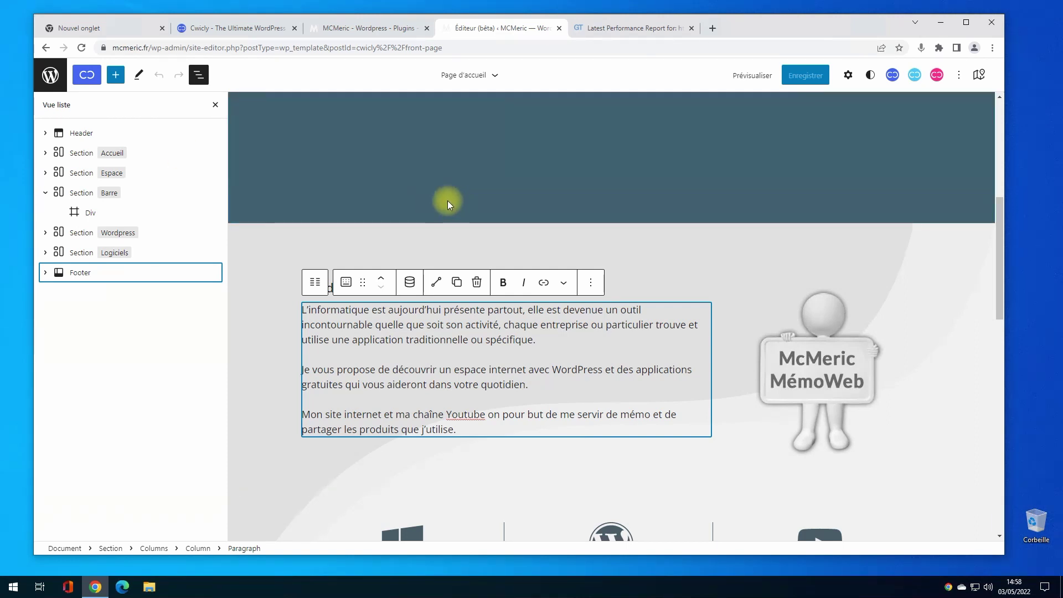
Show the block settings of the selected paragraph and review its Primary and Advanced options.
click(849, 77)
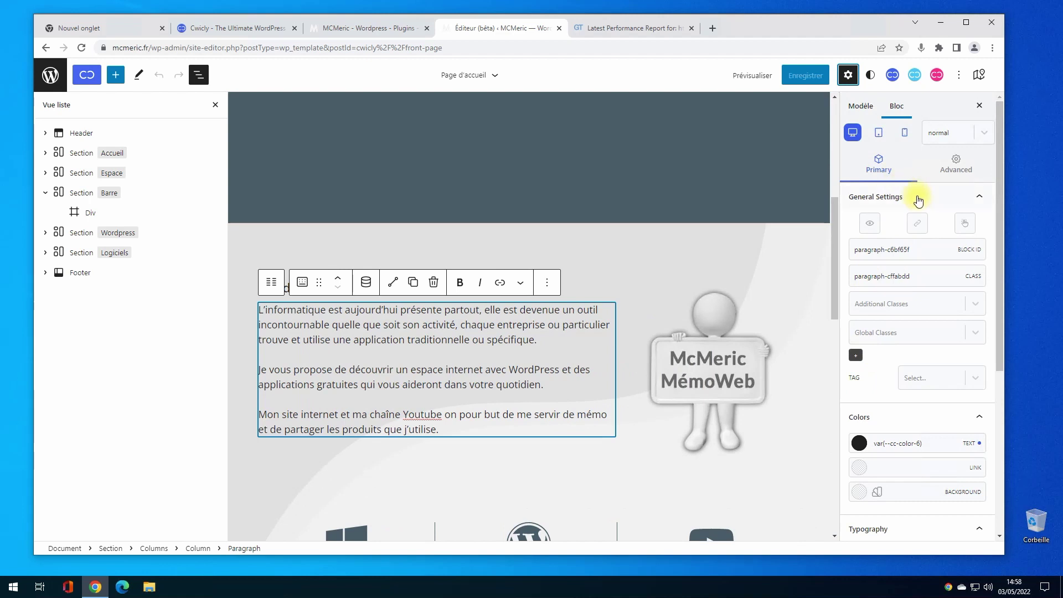
scroll(916, 201, down, 5)
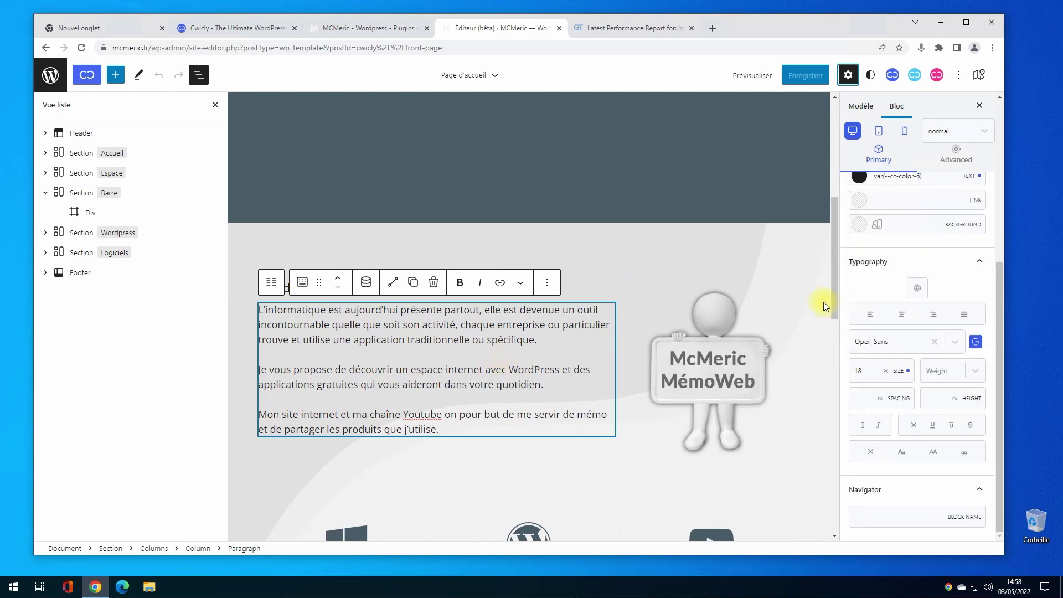
scroll(912, 400, up, 5)
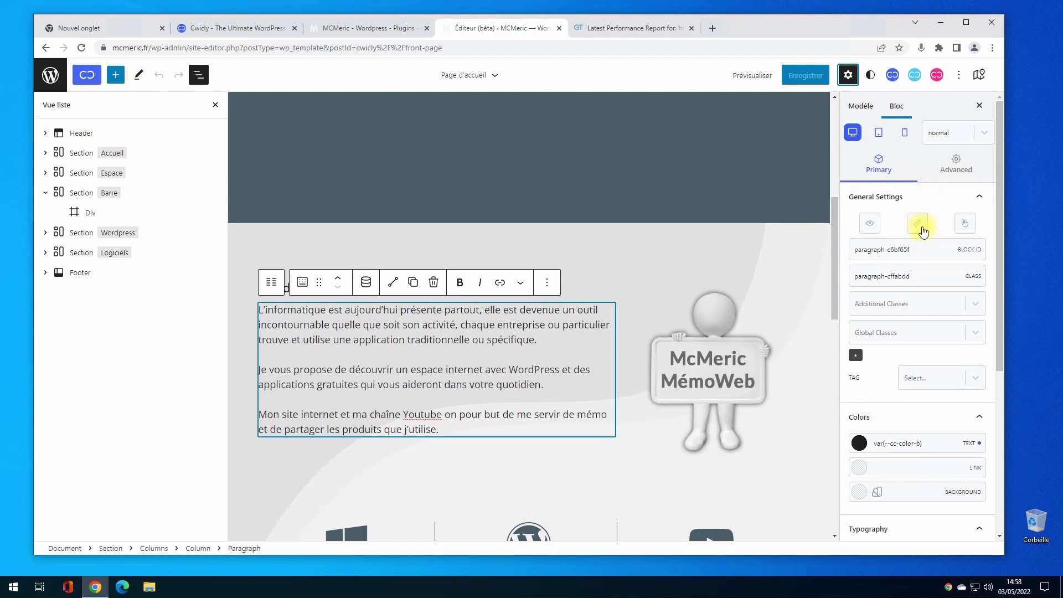
click(957, 165)
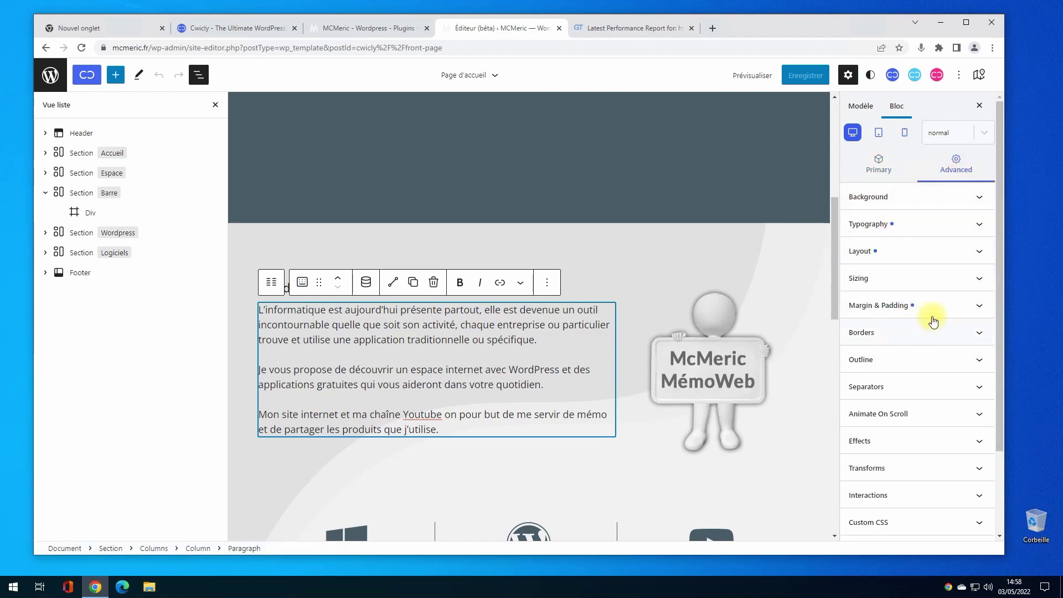
scroll(940, 400, down, 2)
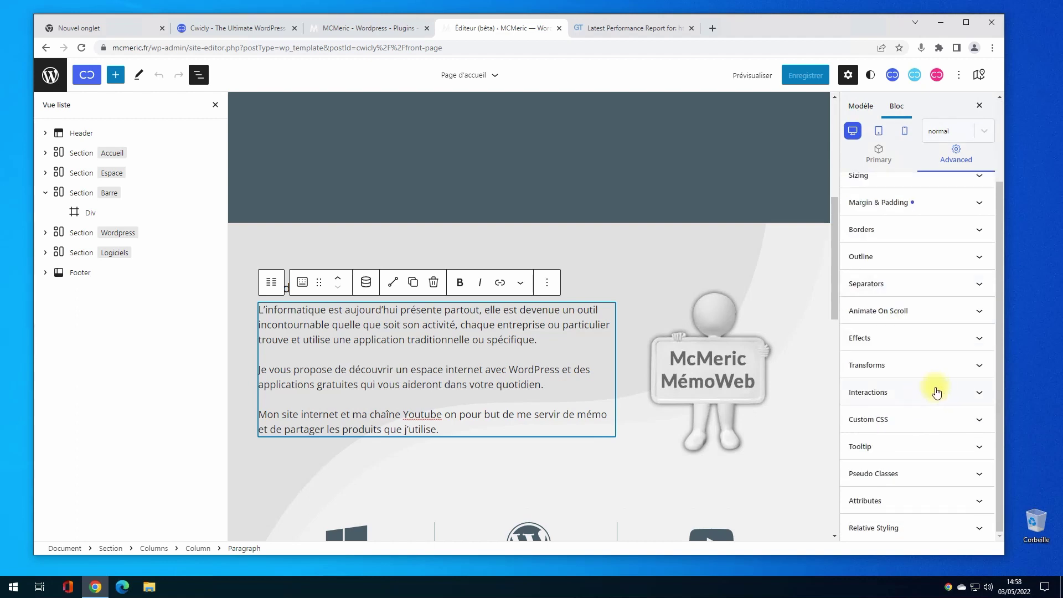
scroll(937, 422, up, 2)
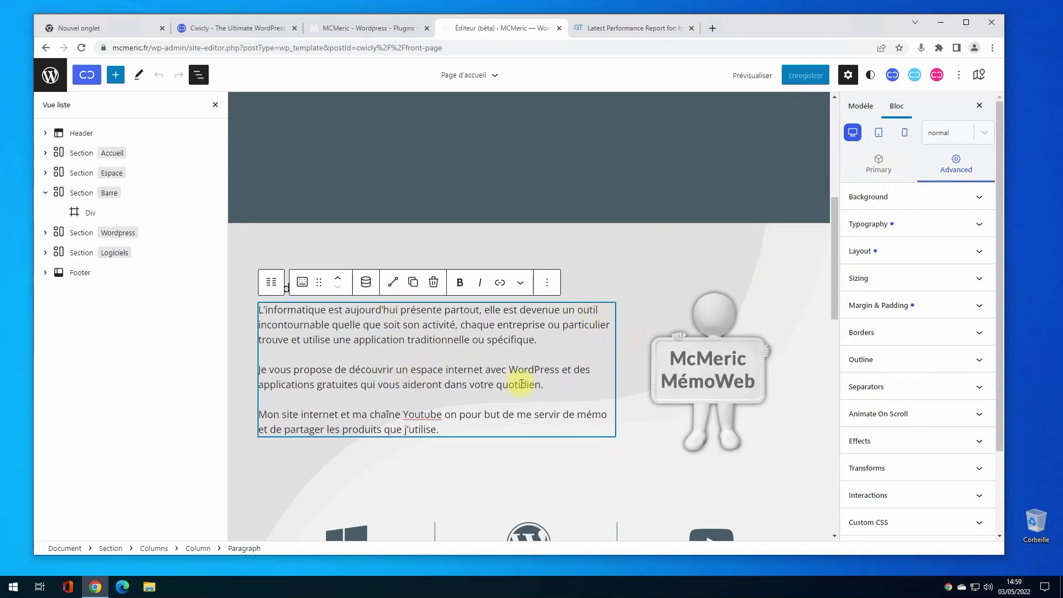
Look through the home page template down to its footer and return to the header.
scroll(713, 365, down, 3)
scroll(715, 367, down, 10)
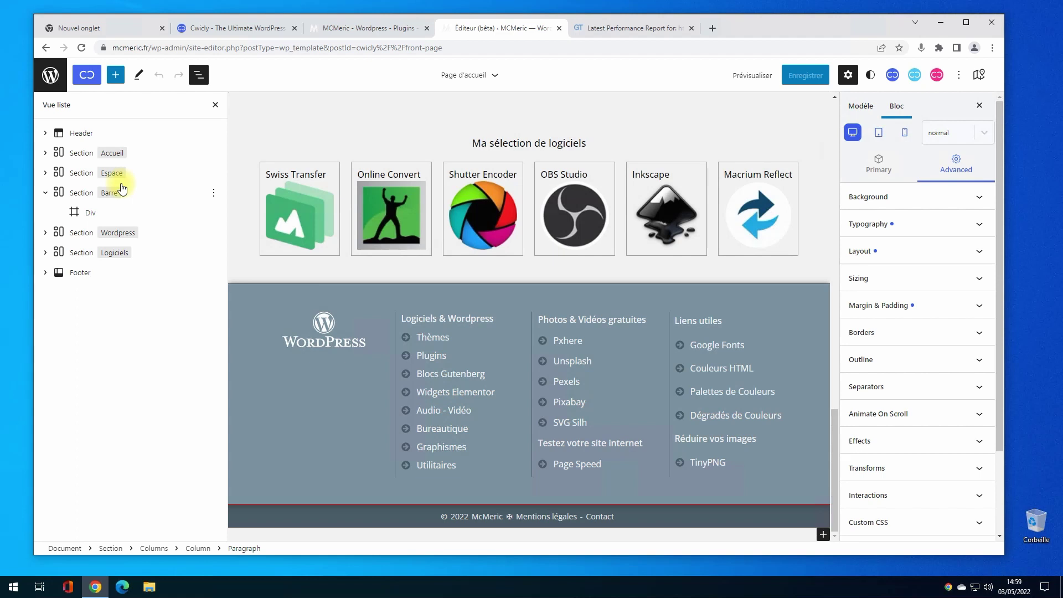
scroll(480, 257, up, 20)
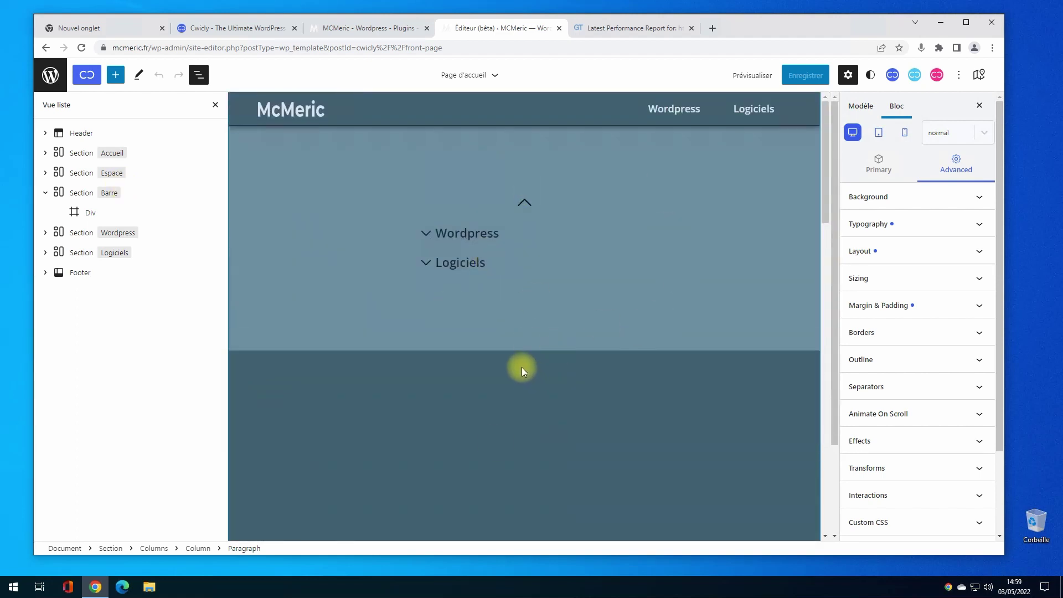
Open the site styles, dismiss the welcome guide and view the Colors palette in Cwicly Global Styles.
click(871, 76)
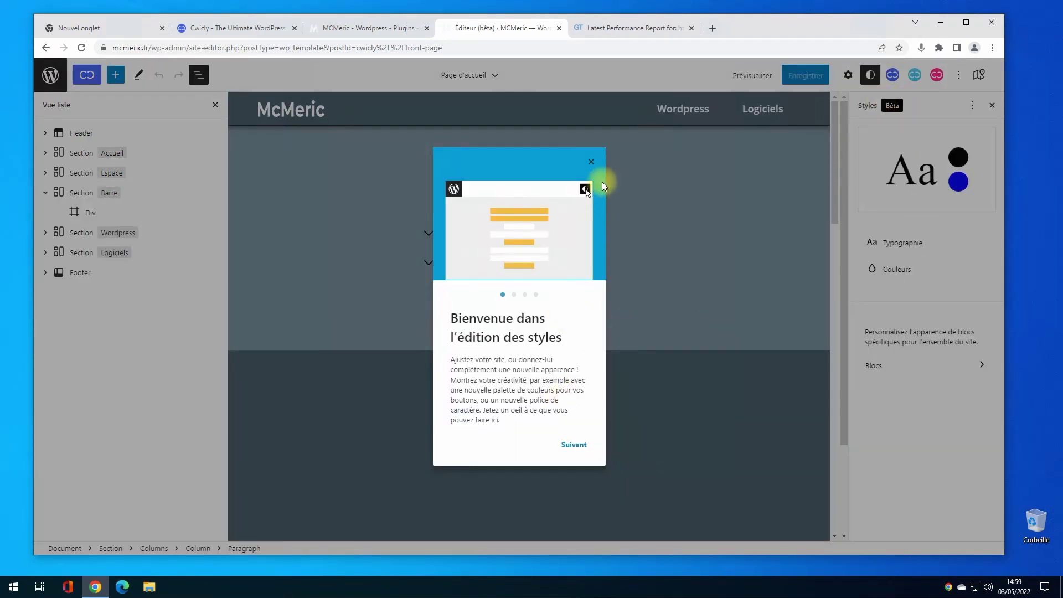
click(592, 162)
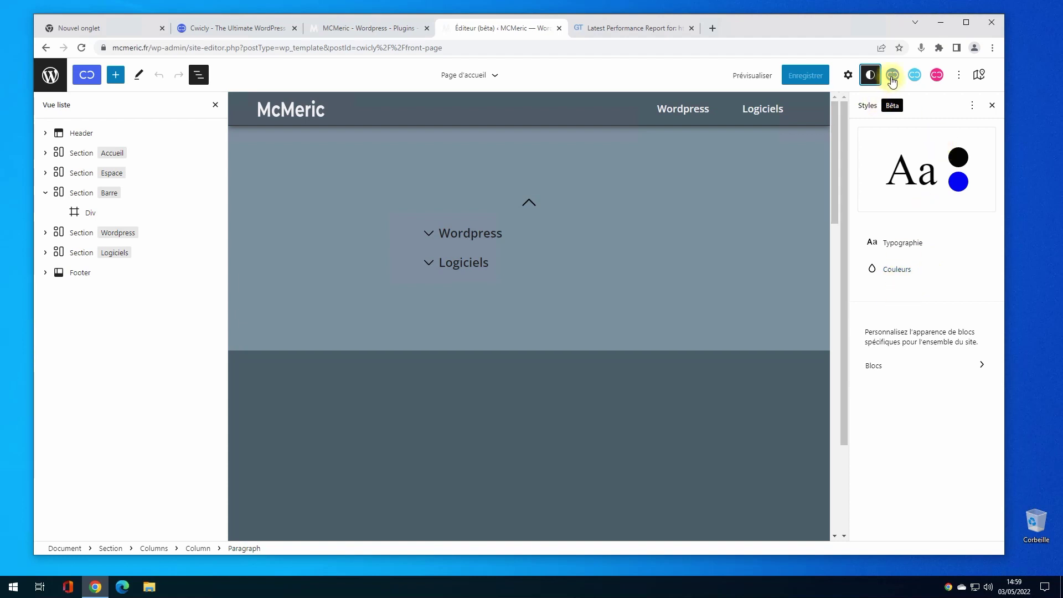
click(892, 80)
click(883, 217)
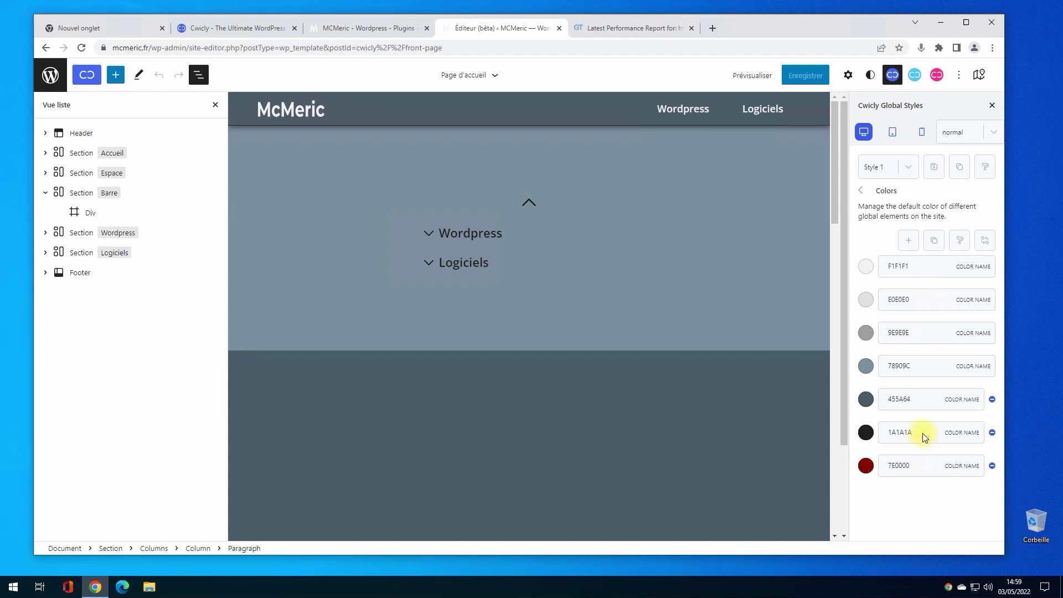
click(905, 166)
click(908, 167)
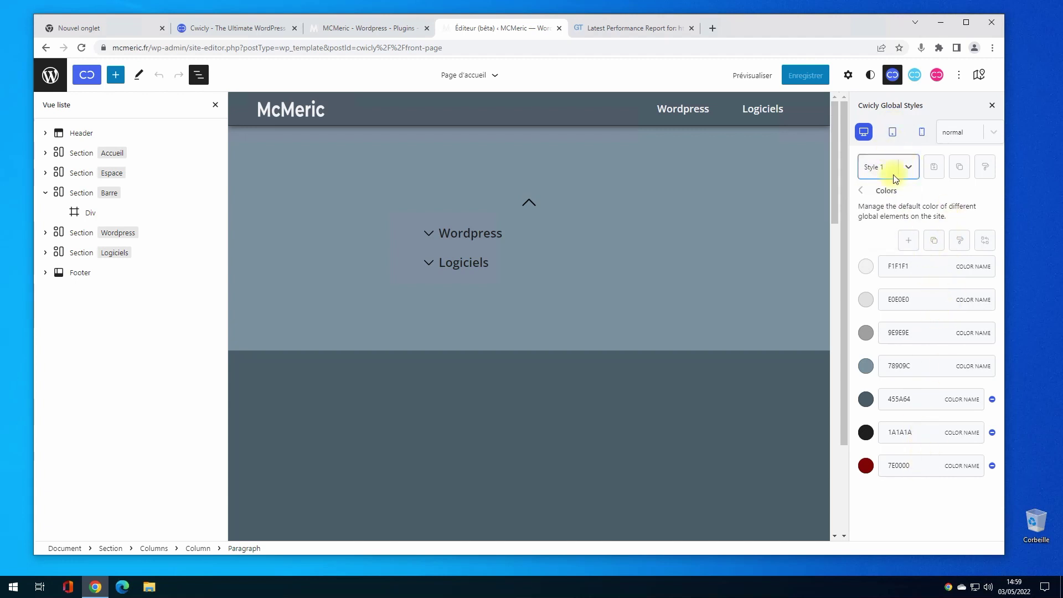
View the Typography, Elements and Settings sections of Cwicly Global Styles and return to the section overview.
click(861, 191)
click(887, 275)
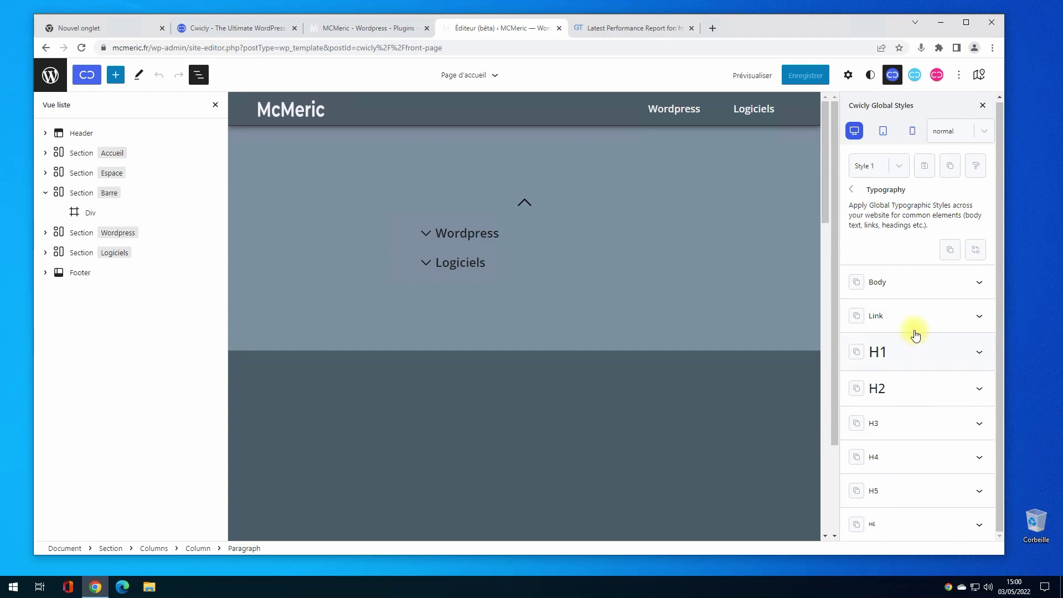
click(853, 190)
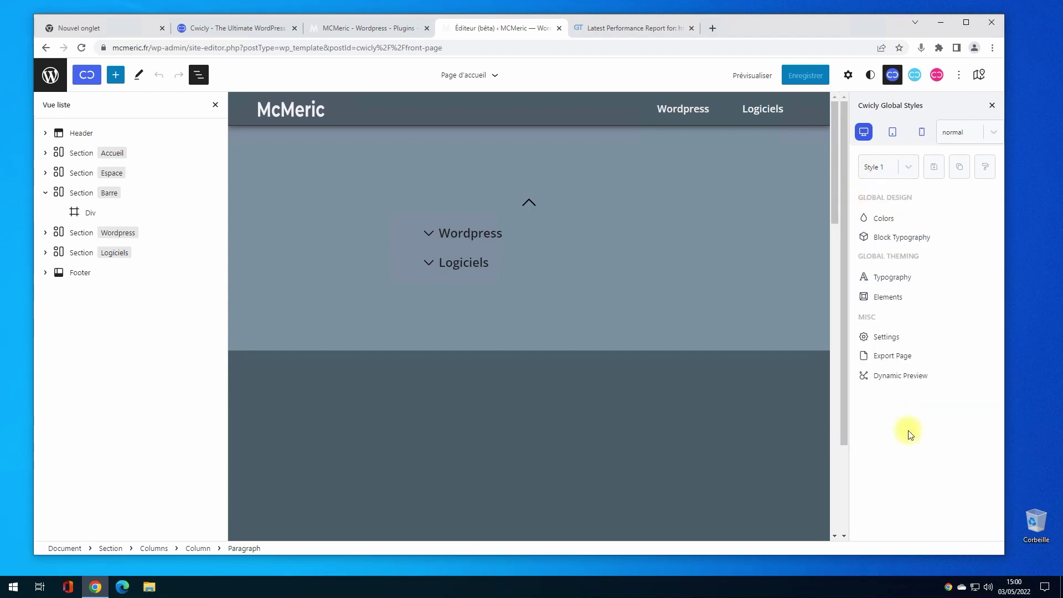
click(888, 297)
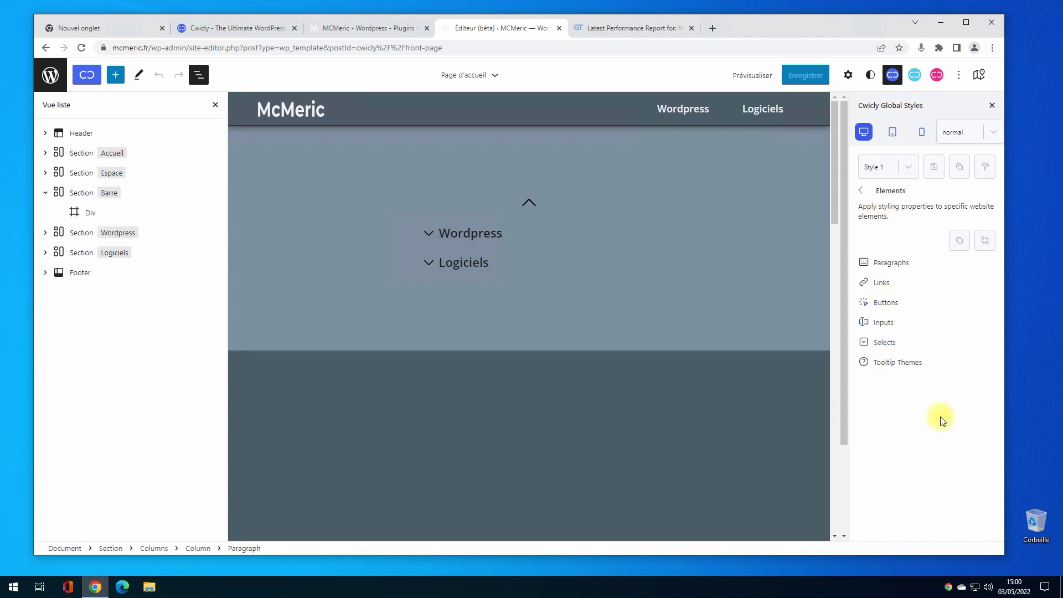
click(886, 339)
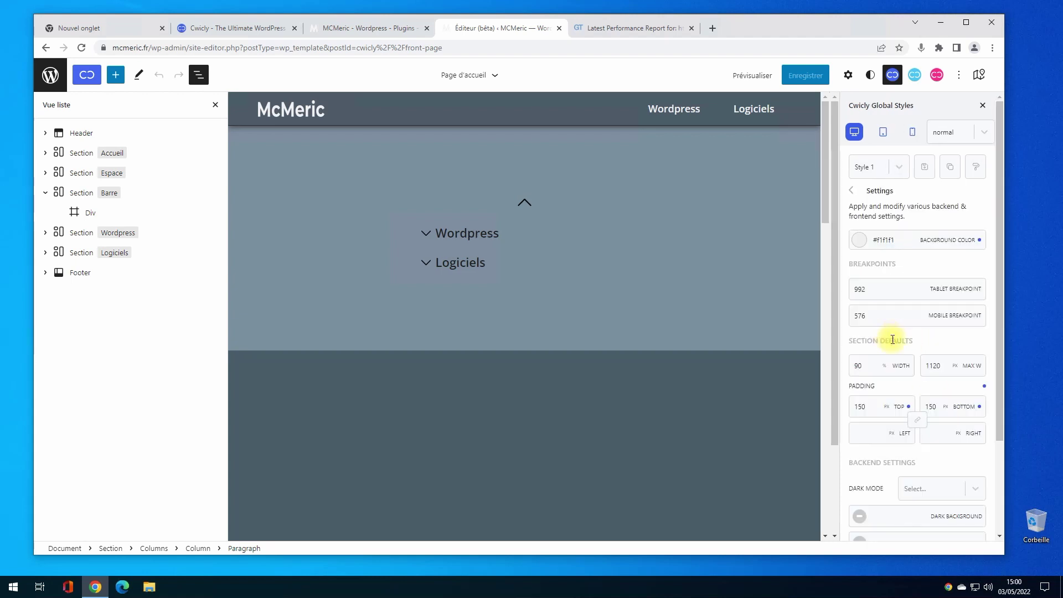
click(853, 193)
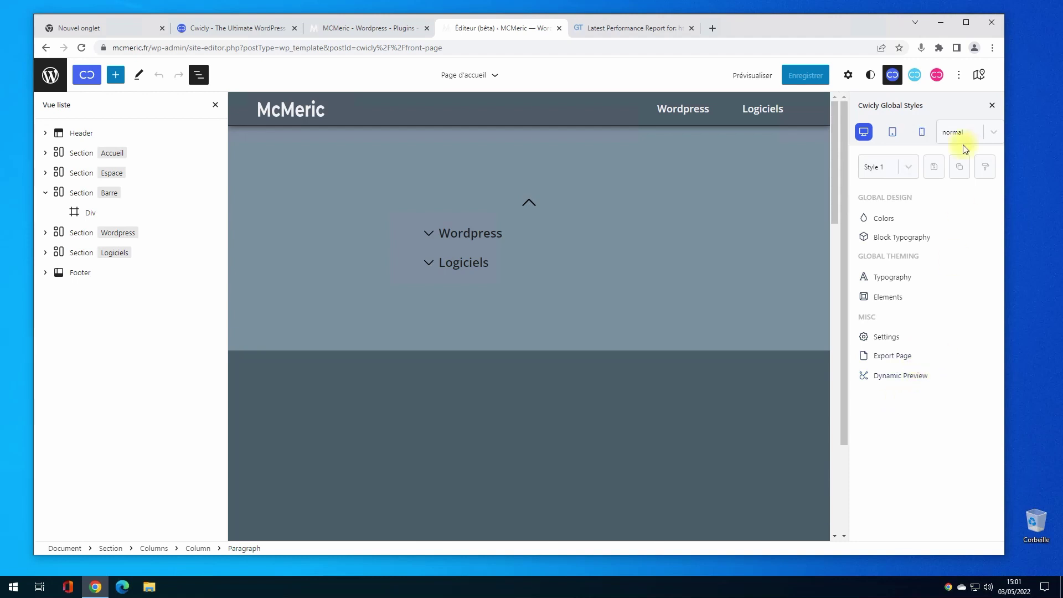
Open the Cwicly Global Stylesheet and hide the template's block list view.
click(936, 74)
click(199, 74)
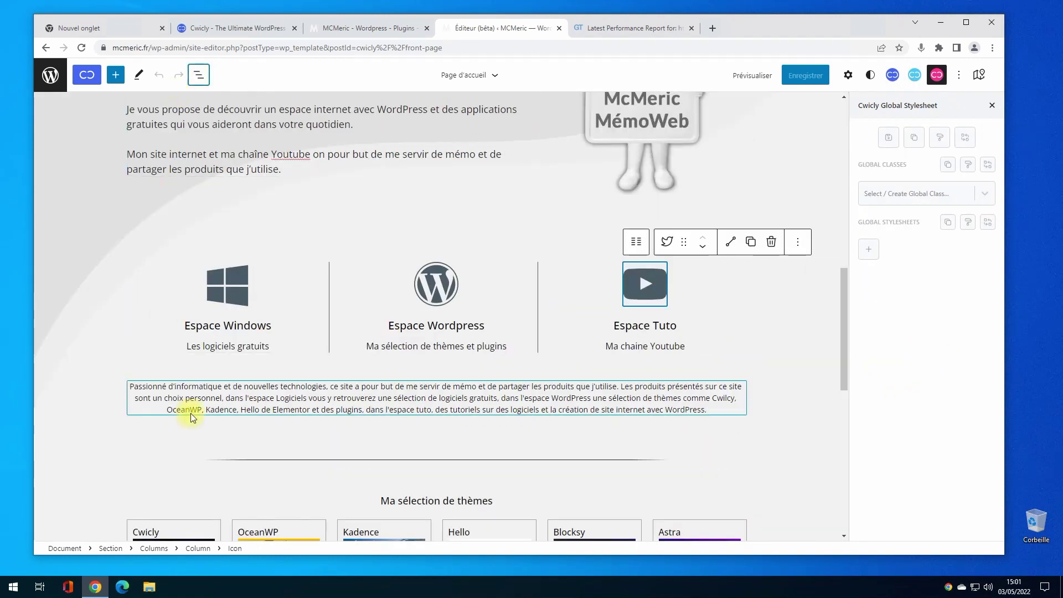
Open the block inserter and browse the available Cwicly blocks and standard text blocks.
click(115, 74)
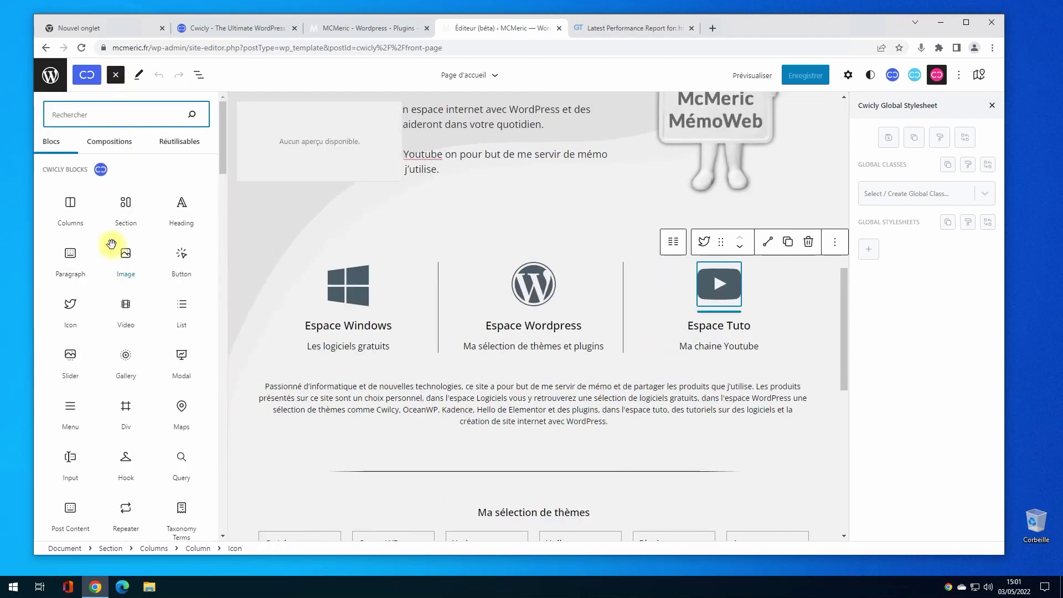
scroll(135, 238, down, 3)
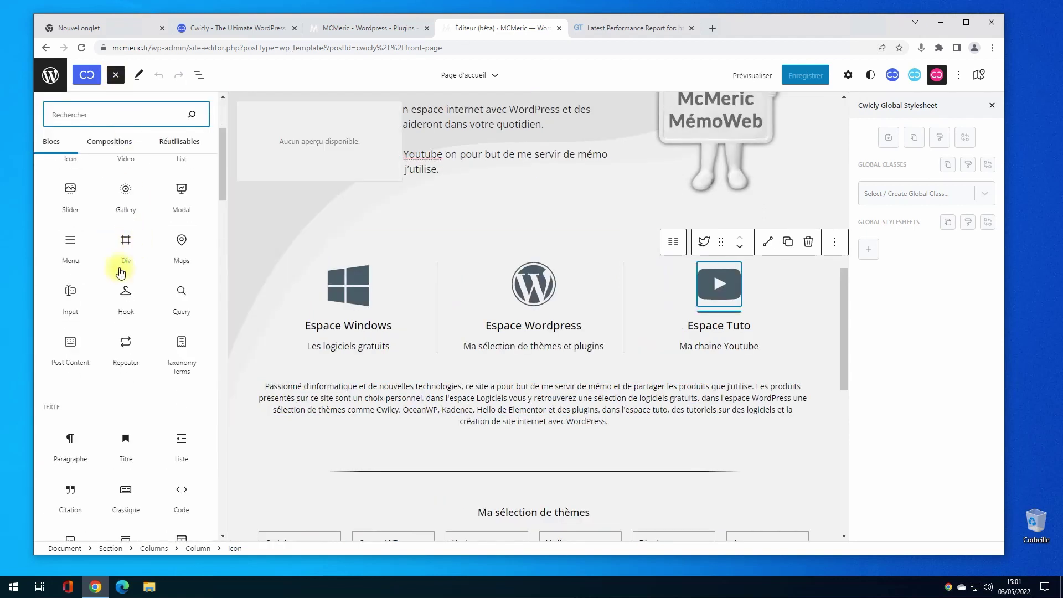
scroll(114, 297, up, 3)
scroll(144, 249, down, 6)
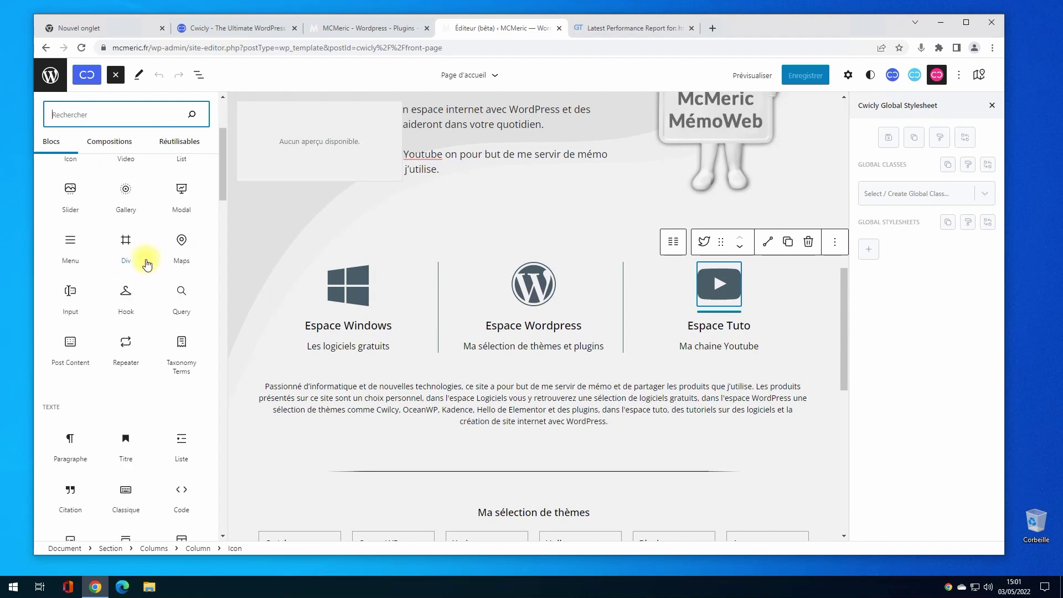
scroll(146, 258, up, 6)
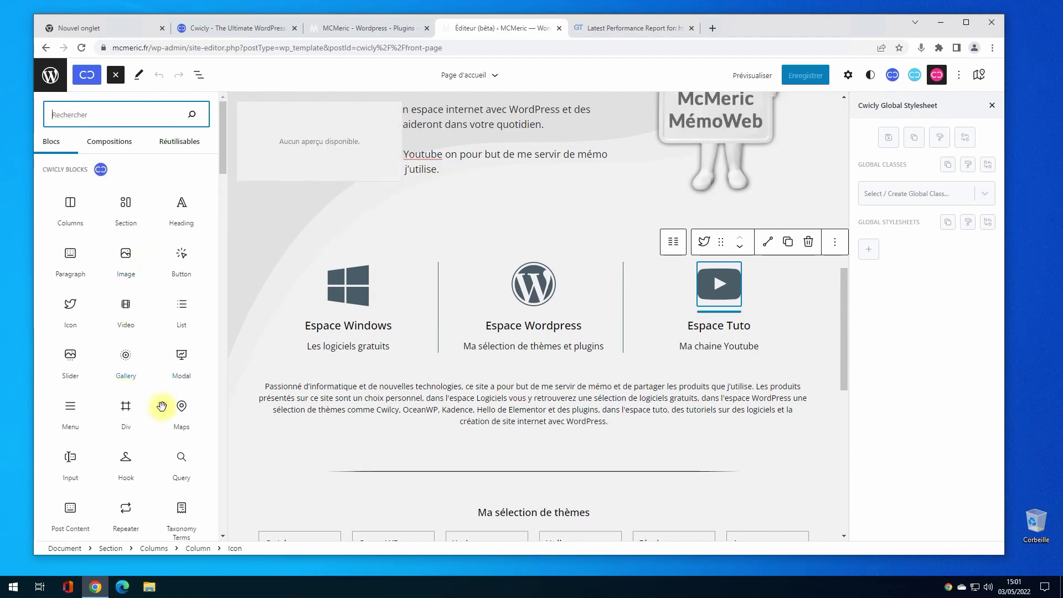
Finish browsing the Cwicly blocks and leave the site editor for the WordPress dashboard without saving the changes.
scroll(169, 354, down, 3)
scroll(105, 351, up, 3)
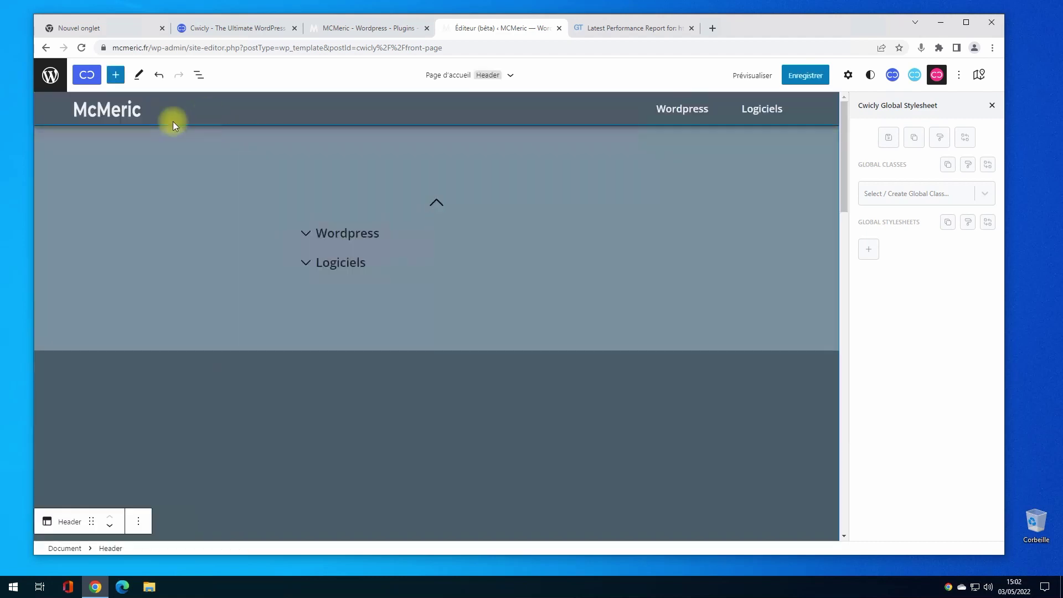
click(66, 81)
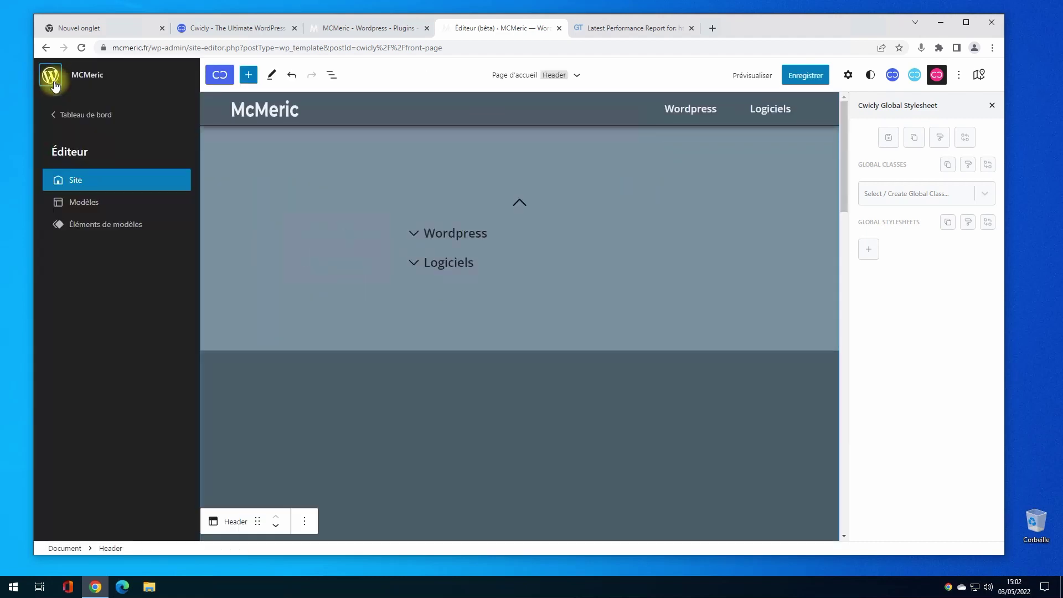
click(84, 114)
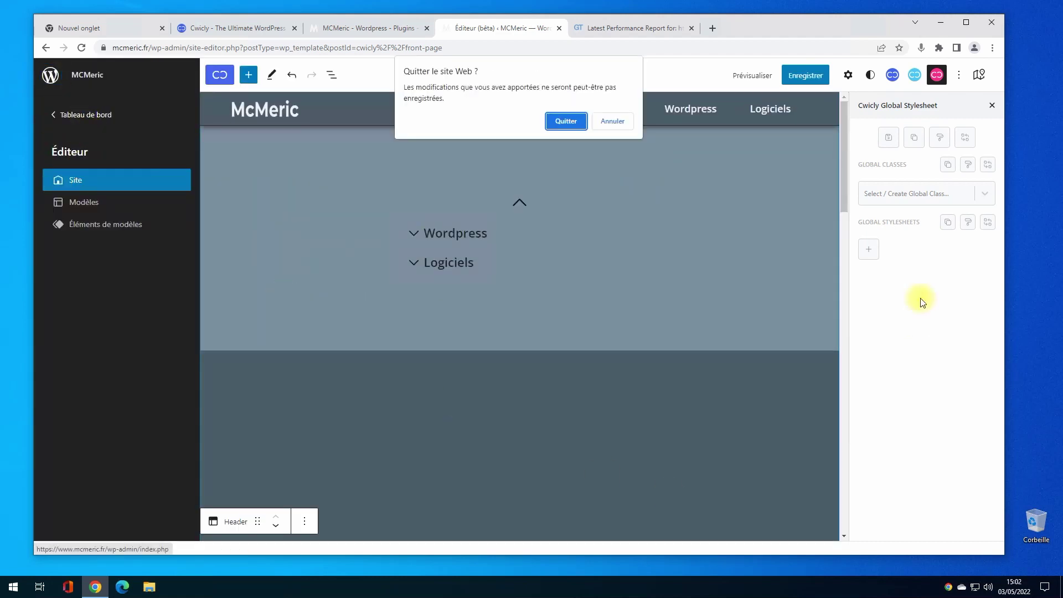
click(566, 124)
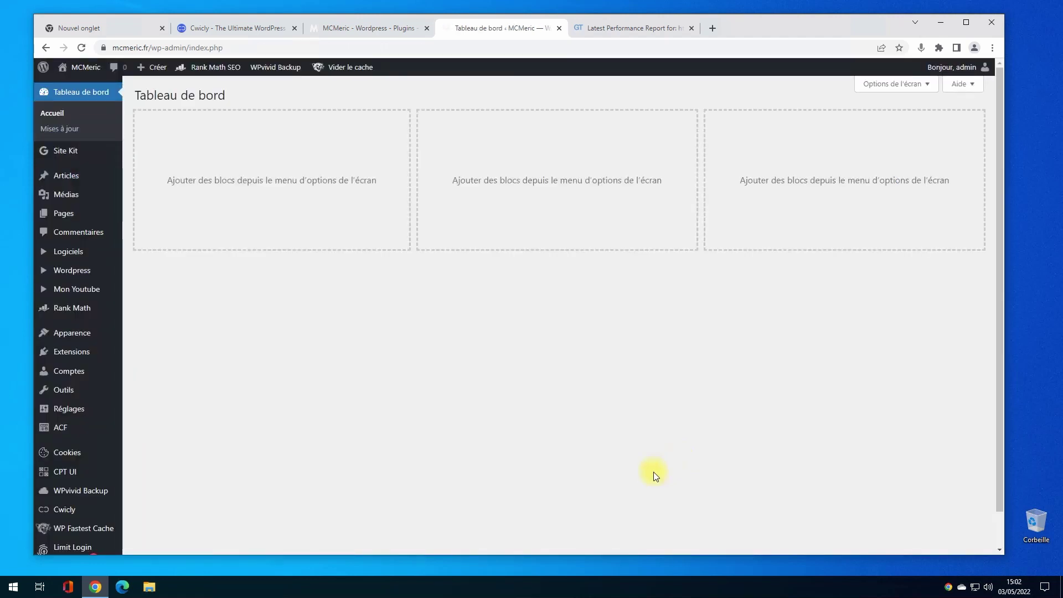
Open the Cwicly Themer and browse the previews of the site's templates.
scroll(104, 320, down, 2)
mouse_move(65, 478)
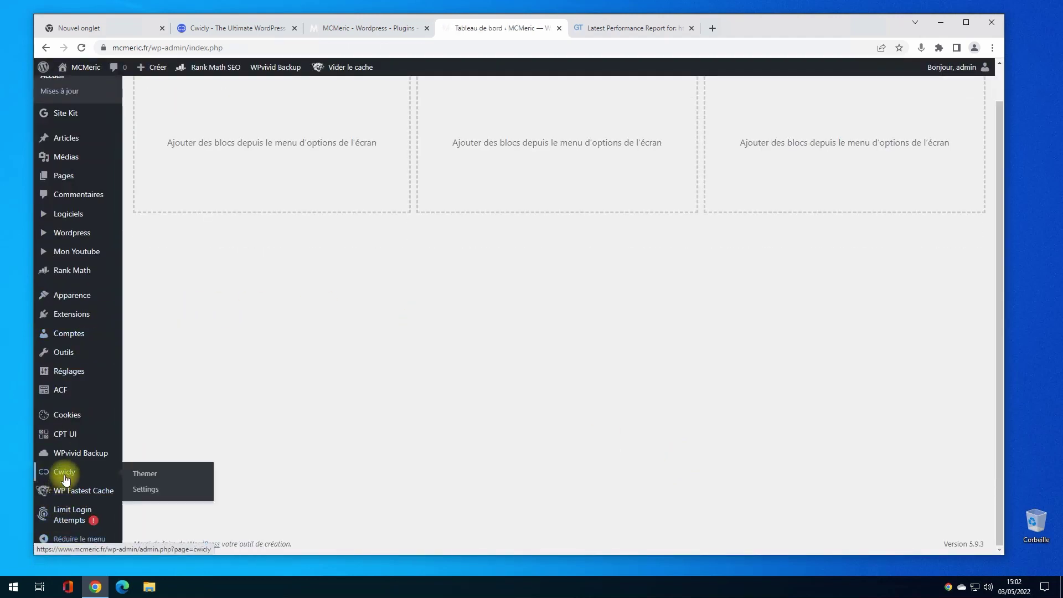
click(145, 475)
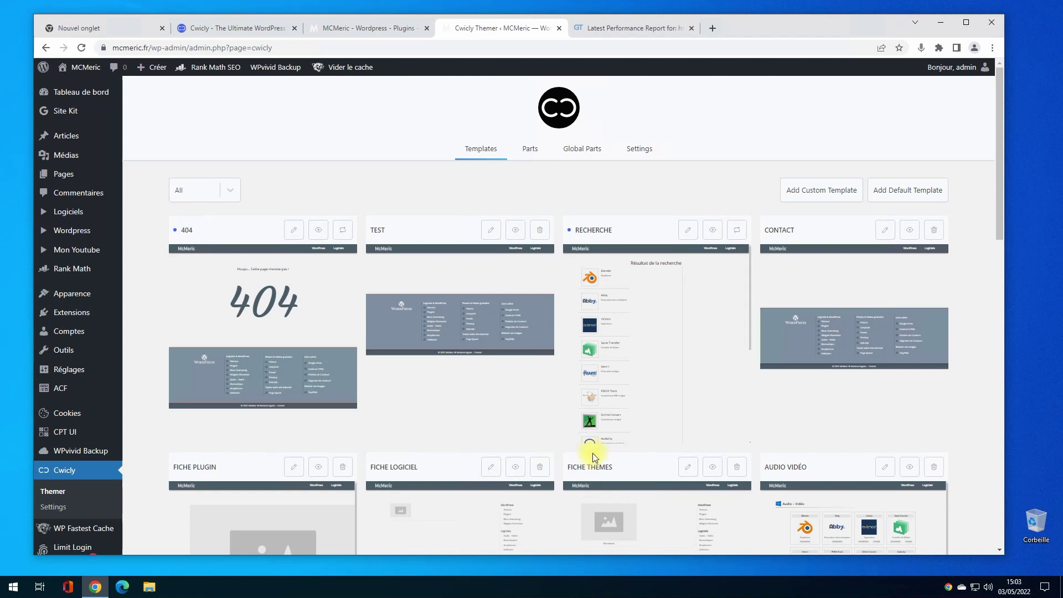
scroll(593, 455, down, 4)
scroll(594, 454, down, 4)
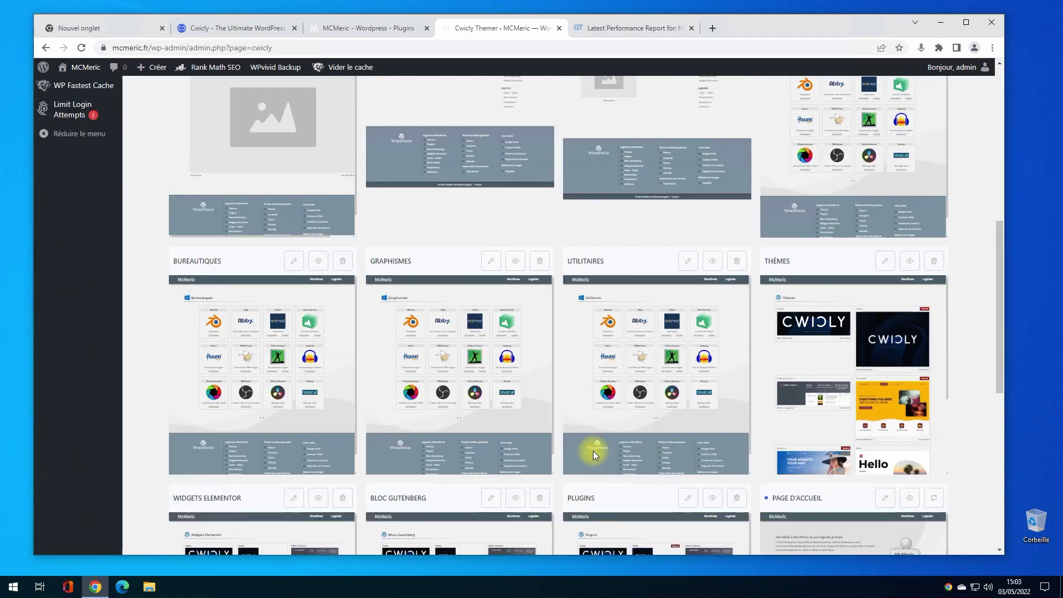
scroll(610, 421, up, 8)
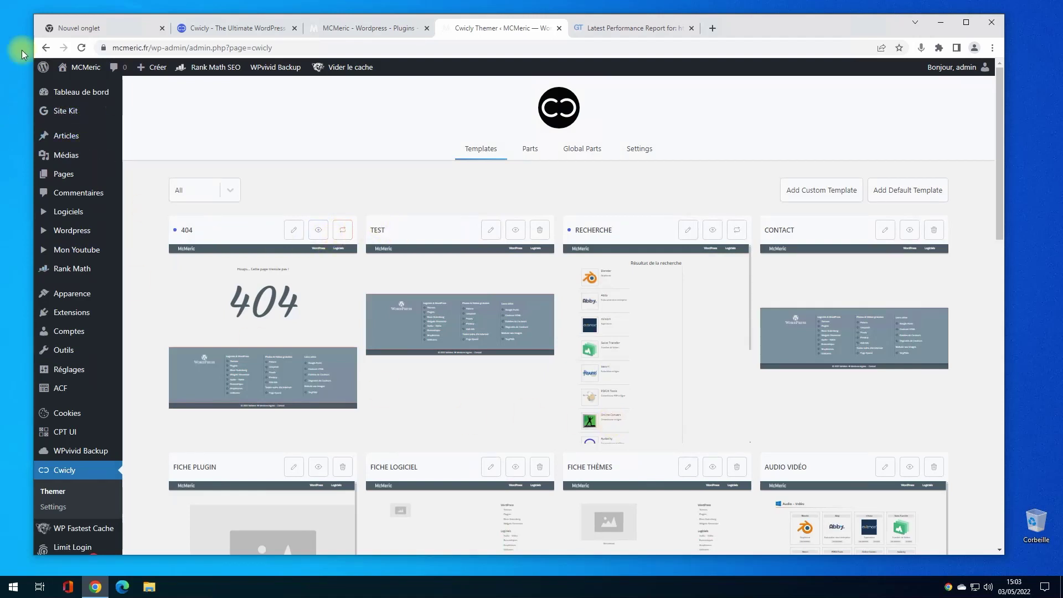
Open the Contact page for editing, view the templates that can be assigned to it, and leave without saving.
click(65, 173)
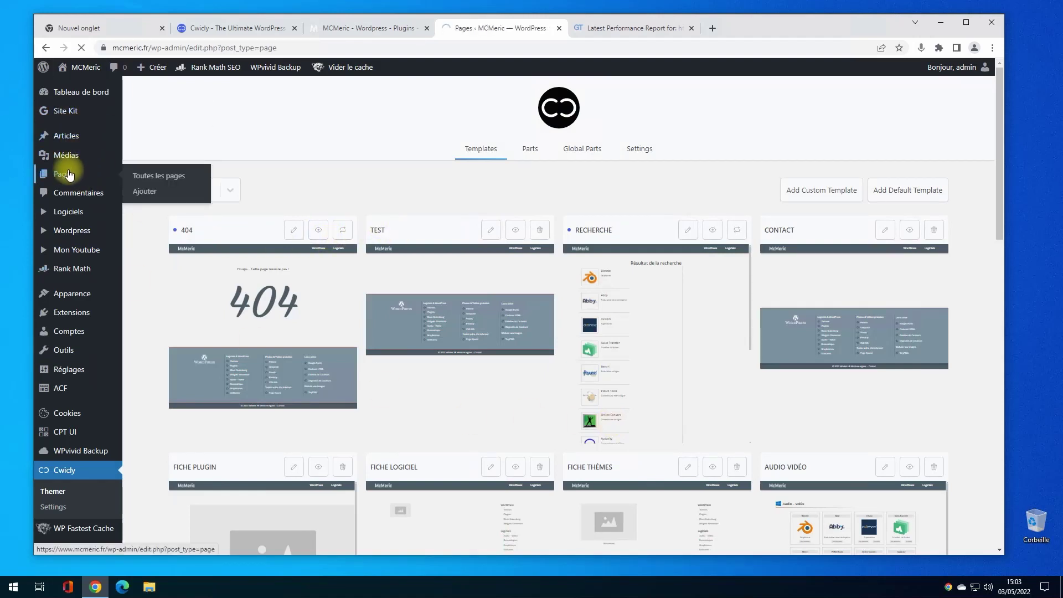
click(168, 182)
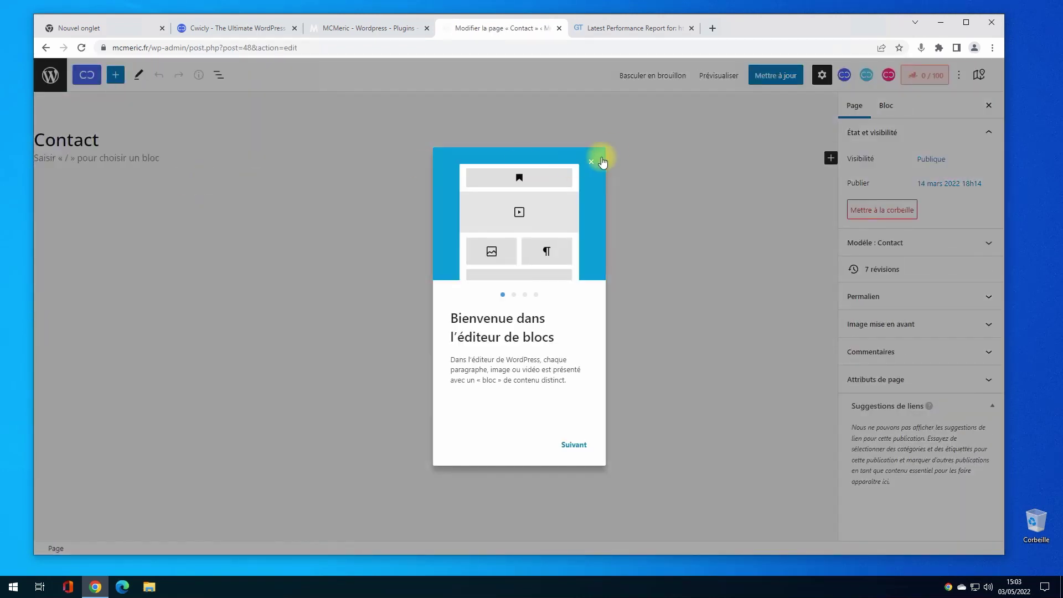
click(591, 163)
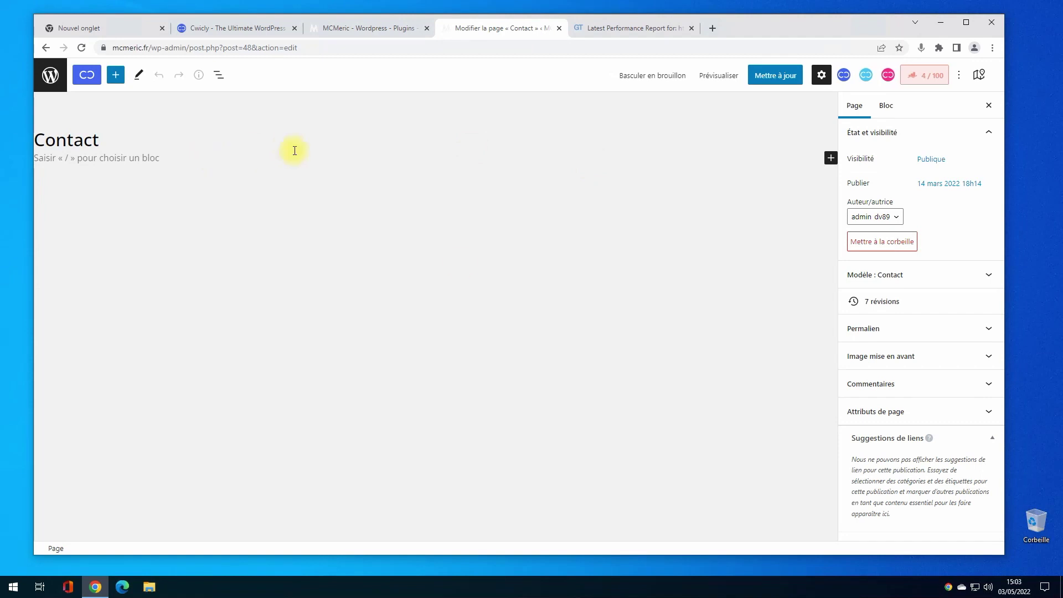
click(955, 284)
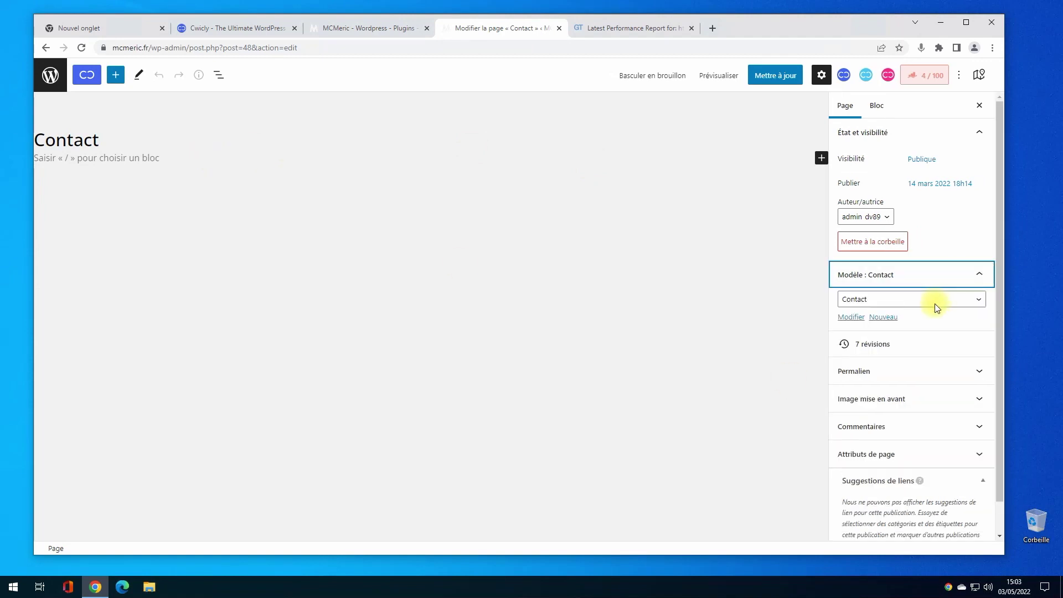
click(935, 301)
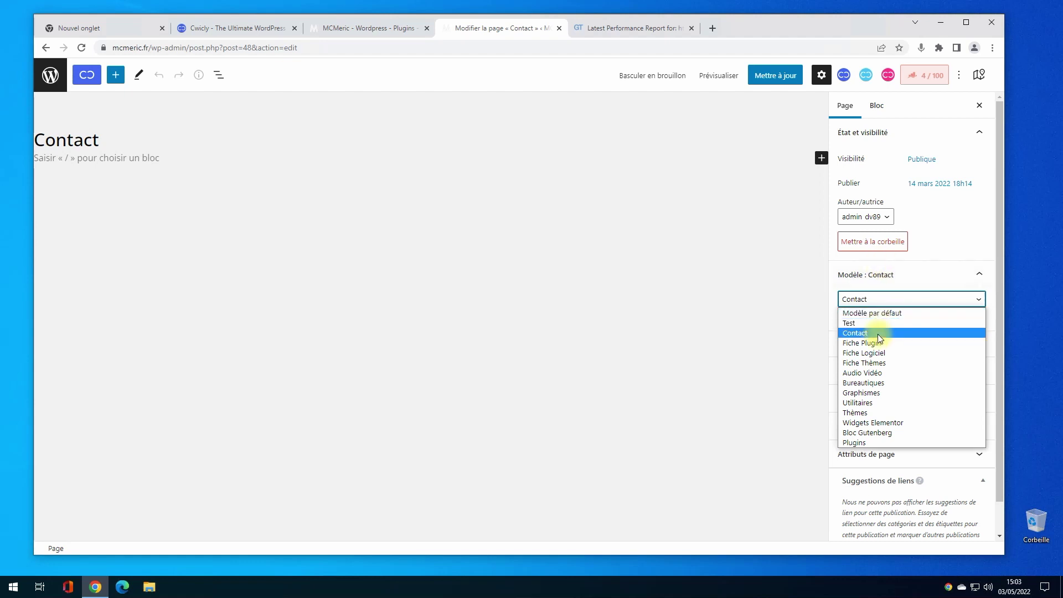
click(559, 293)
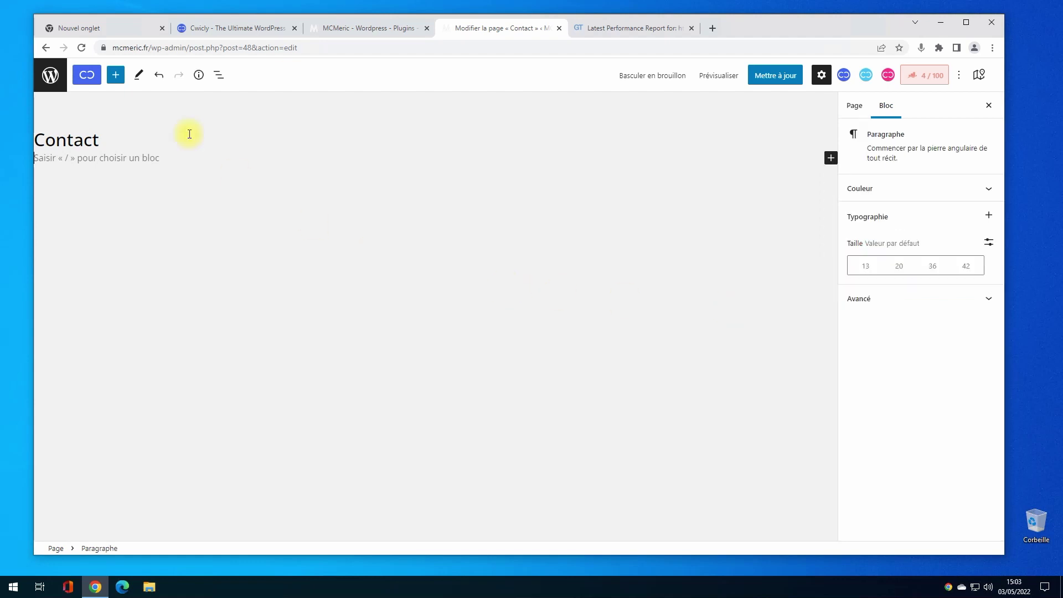
click(51, 82)
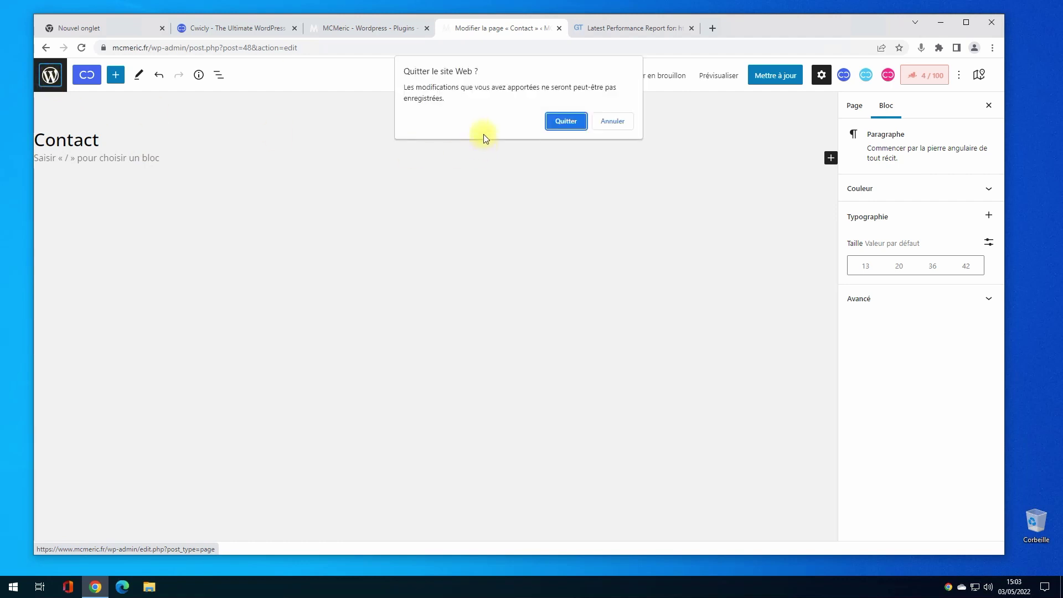
click(560, 122)
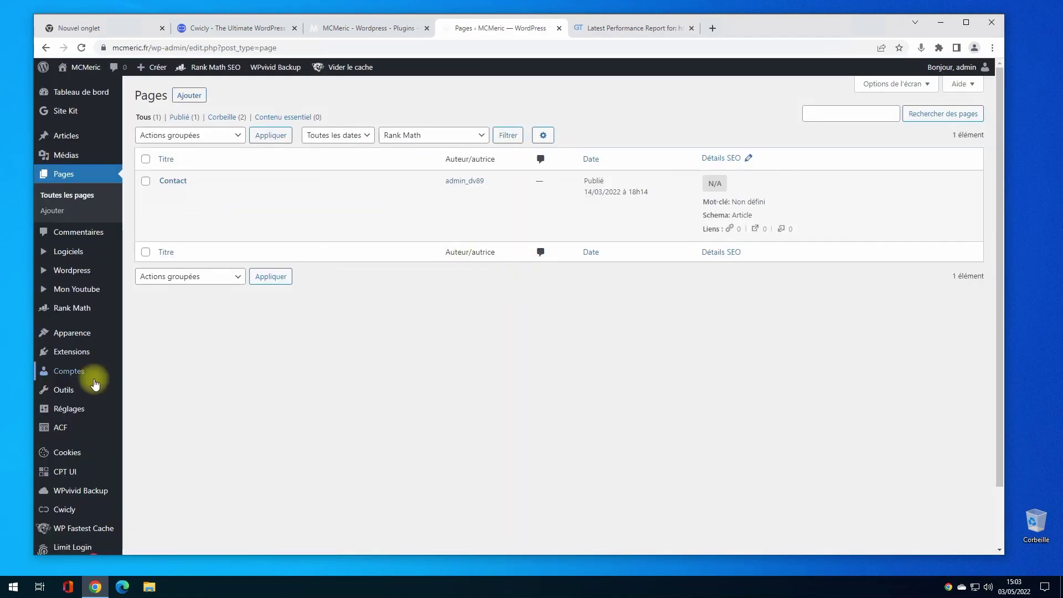
Return to the Cwicly Themer, browse the templates and open the Page d'accueil template for editing.
scroll(74, 501, down, 1)
mouse_move(70, 446)
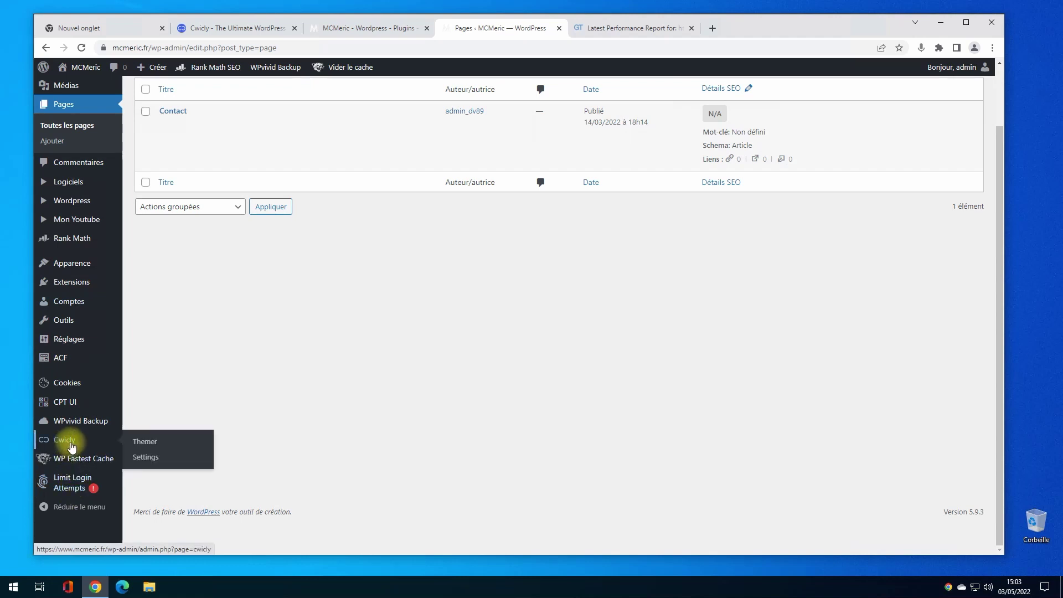
click(154, 446)
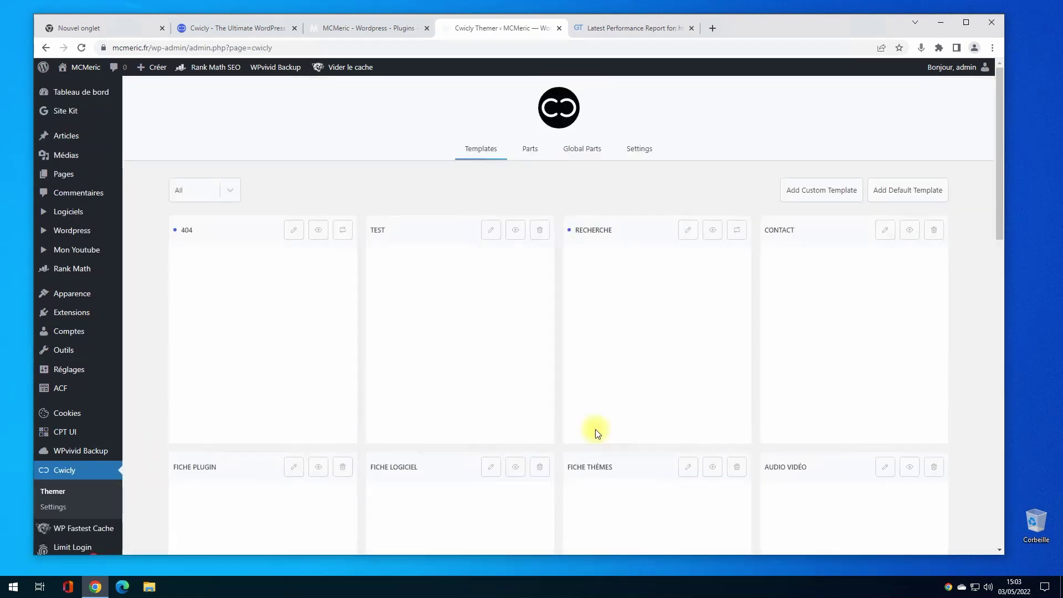
scroll(589, 389, down, 3)
scroll(589, 391, down, 12)
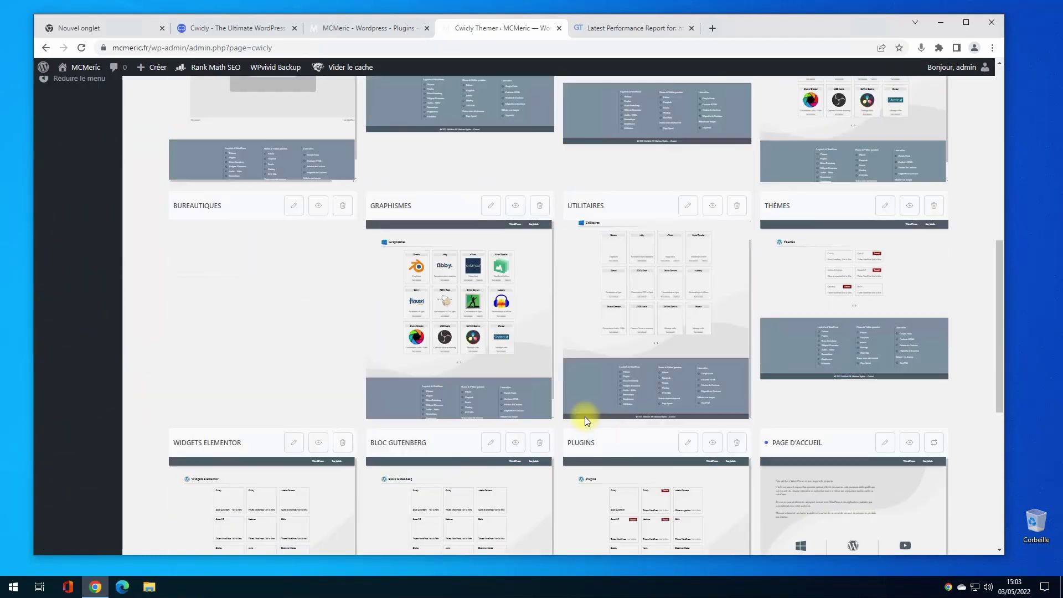
scroll(587, 421, up, 2)
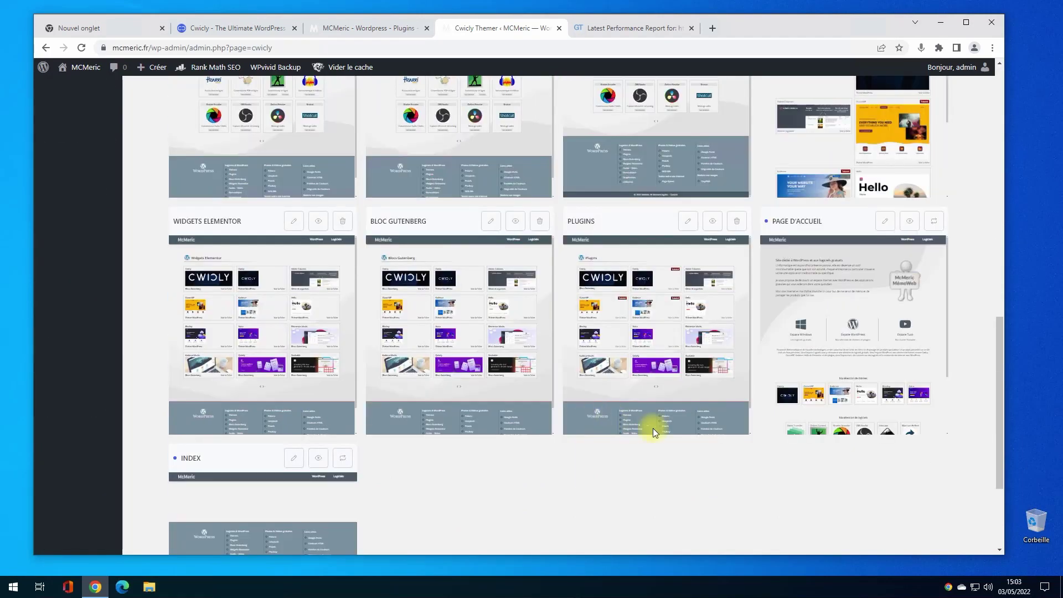
click(885, 222)
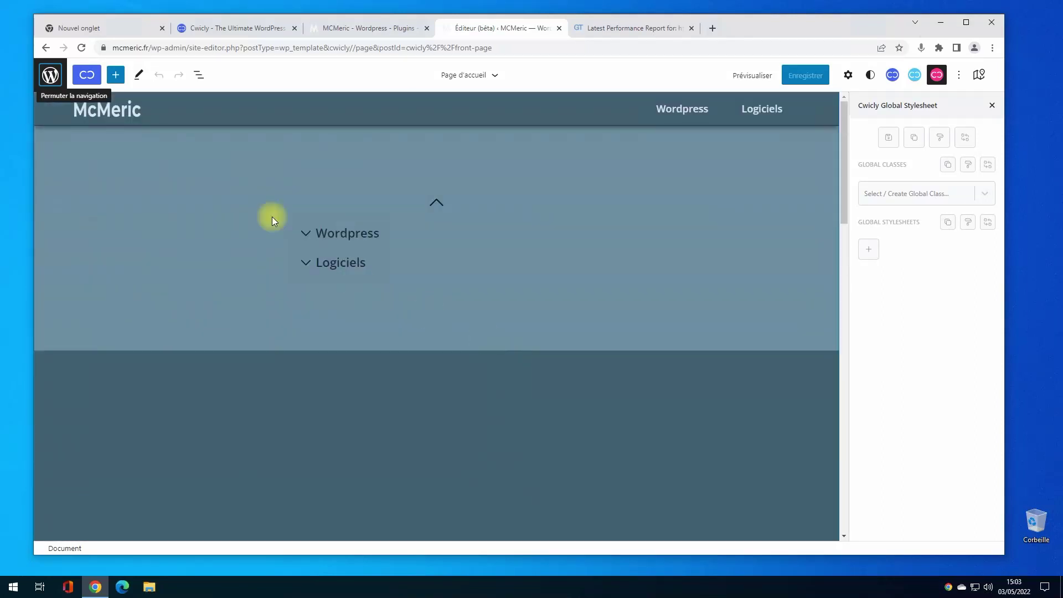
View the site editor's list of templates (Modèles) and the template types offered for adding a new one.
click(51, 75)
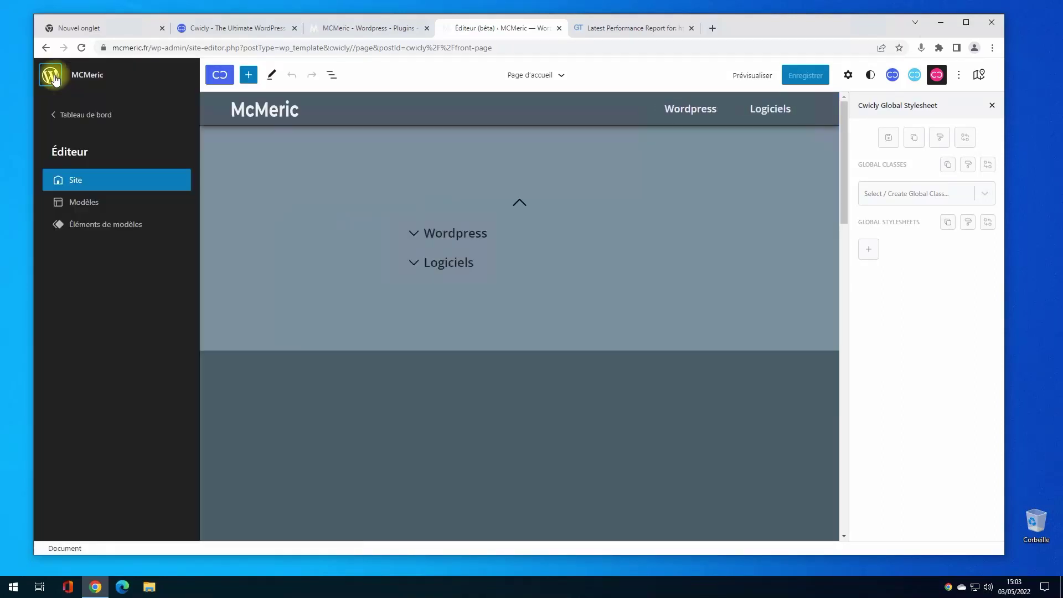
click(80, 203)
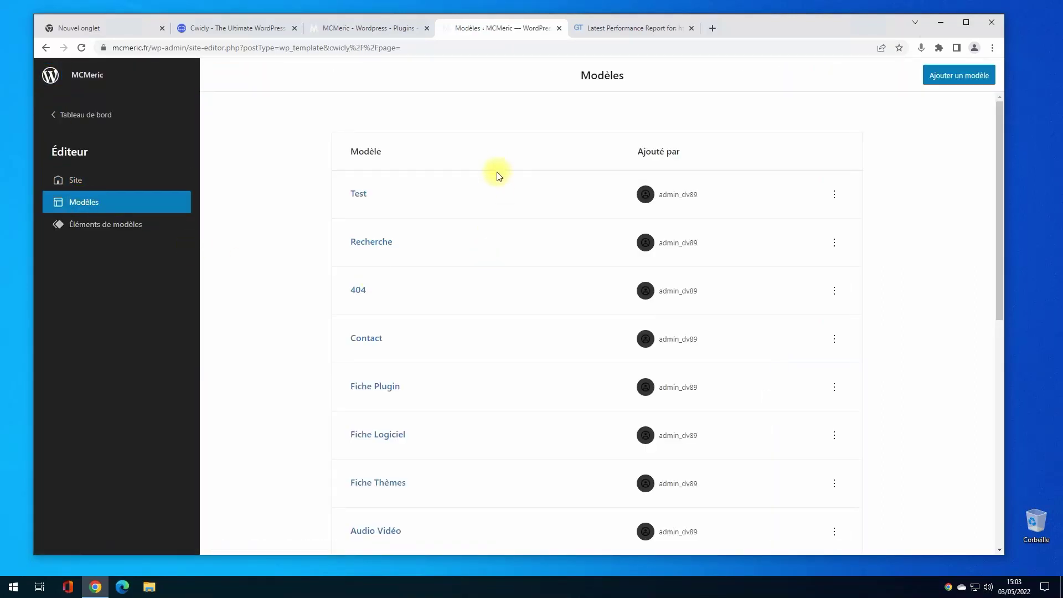
scroll(500, 257, down, 2)
scroll(501, 257, down, 6)
scroll(501, 338, up, 8)
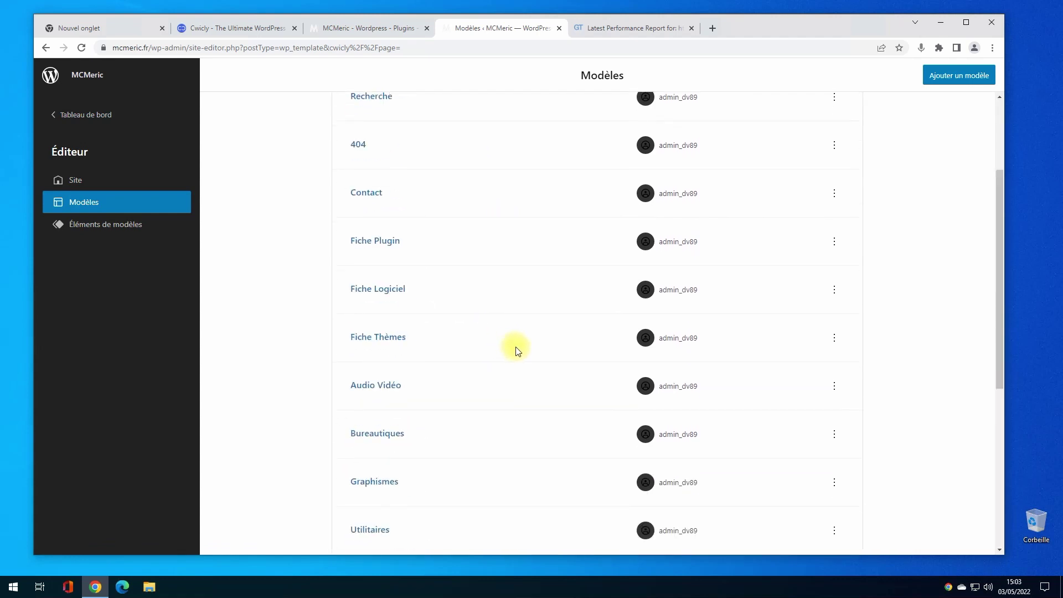
click(949, 76)
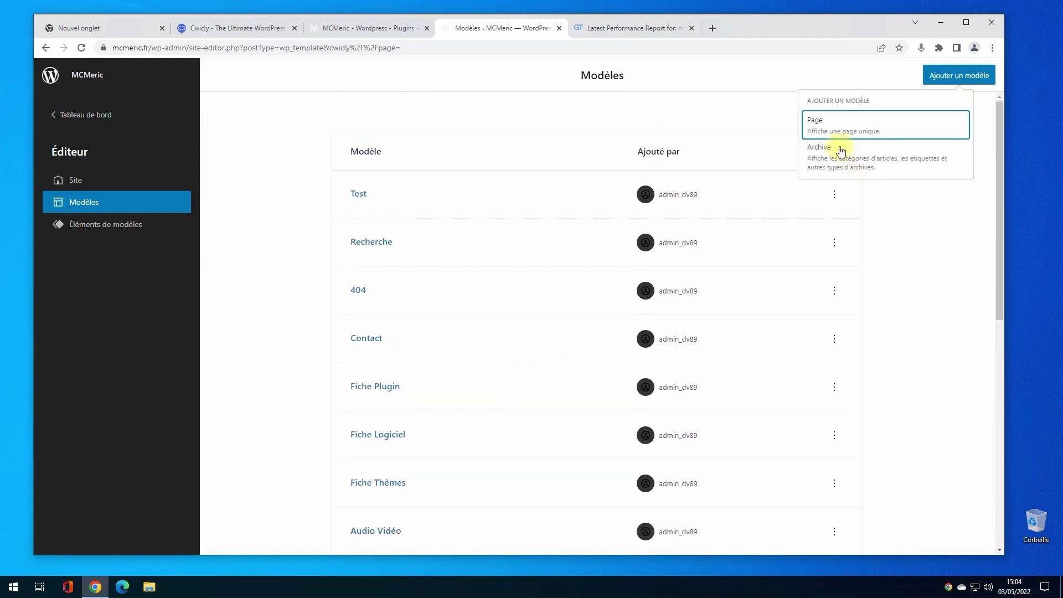
scroll(334, 408, down, 7)
scroll(335, 408, up, 3)
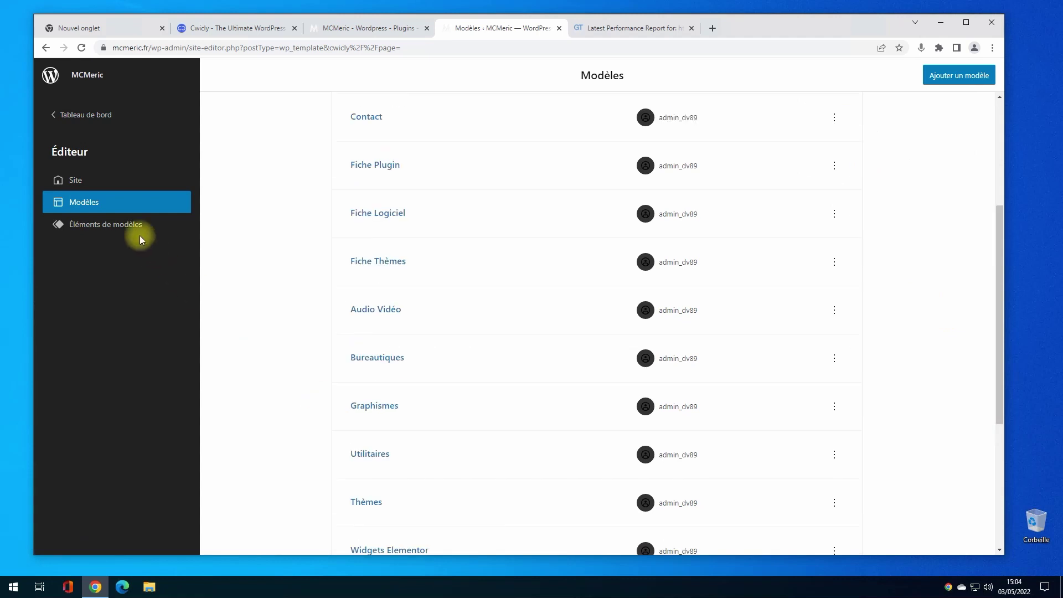
Open the header template part and browse the Navigation sections in the Cwicly design library.
click(131, 231)
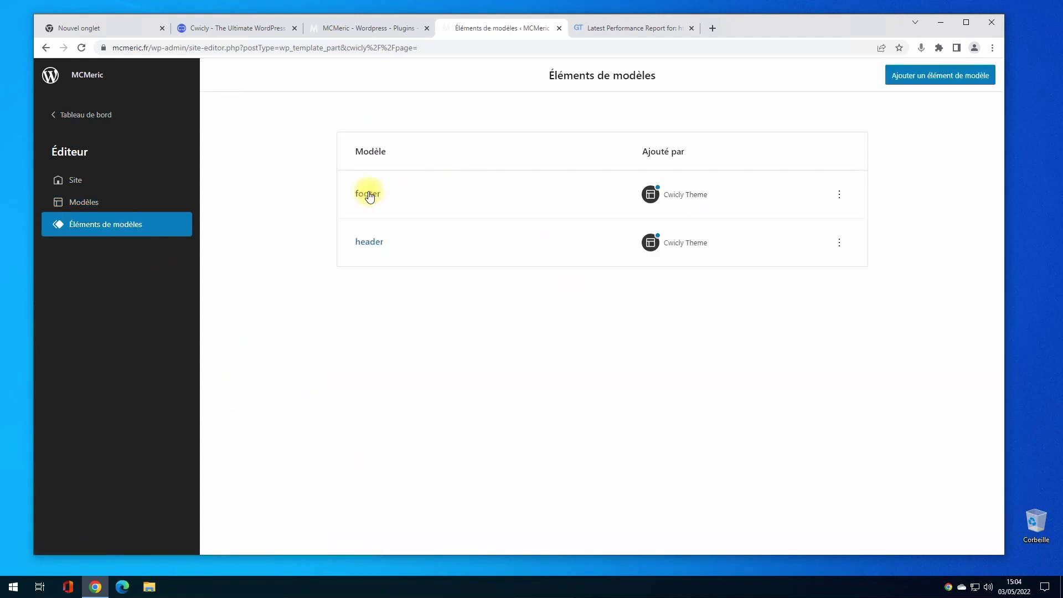
click(373, 242)
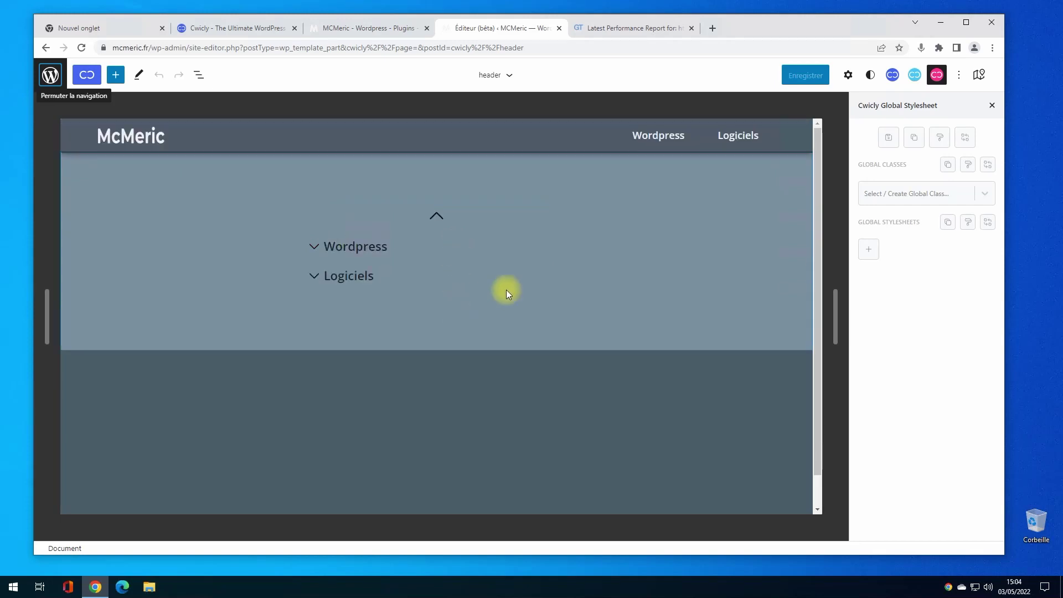
click(88, 76)
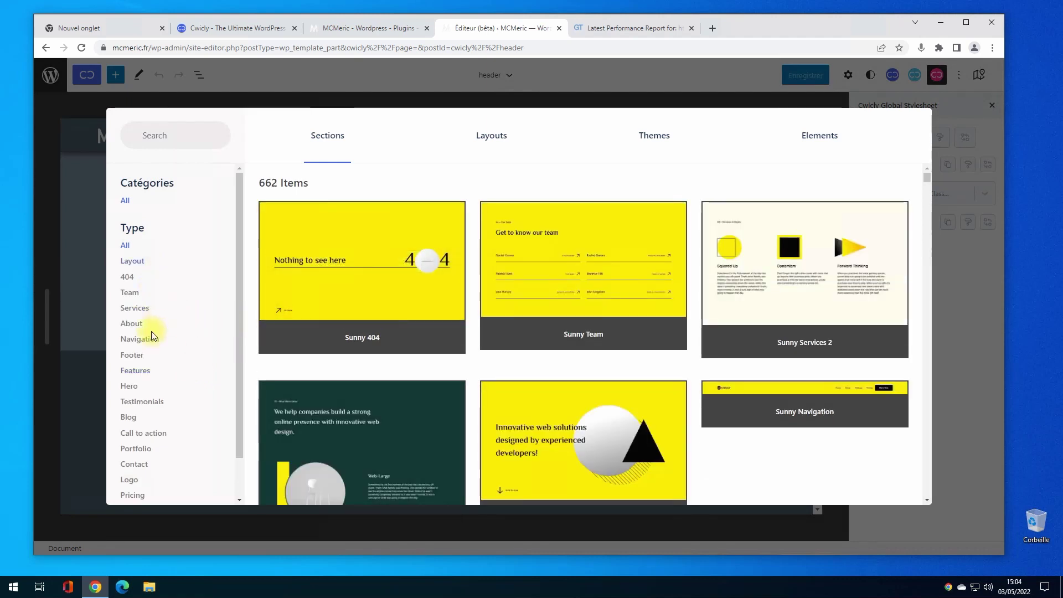
click(140, 339)
scroll(622, 288, down, 4)
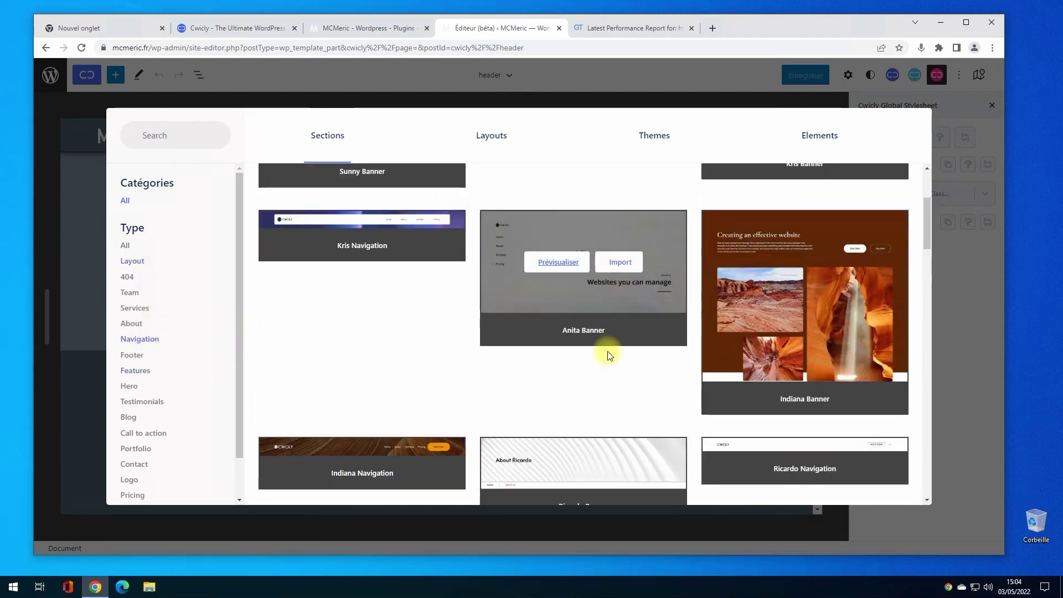
scroll(609, 354, down, 8)
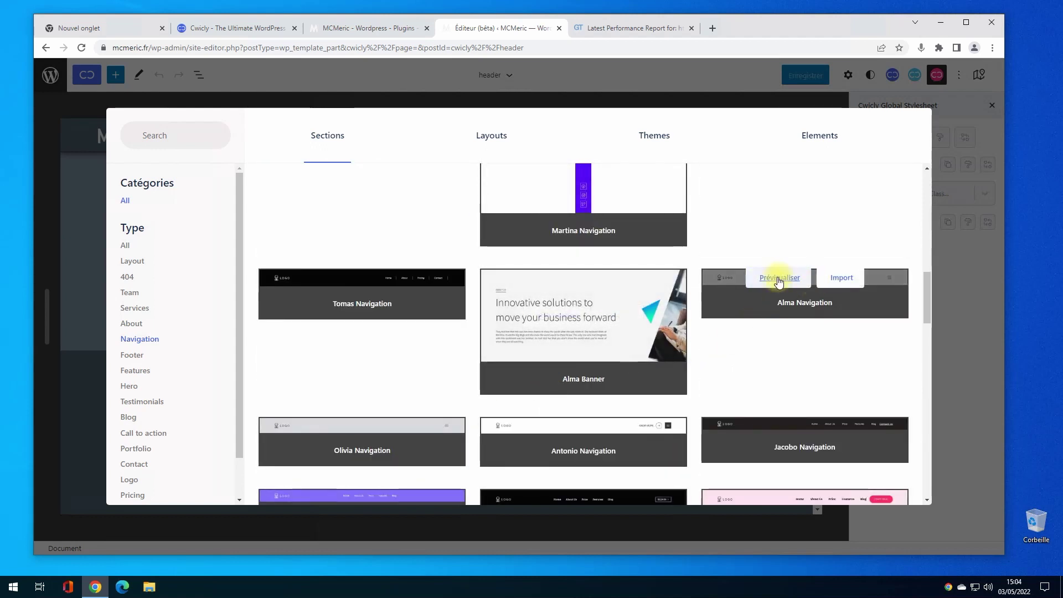
Preview the Alma Navigation section and try its full-screen menu by opening and closing it.
click(779, 278)
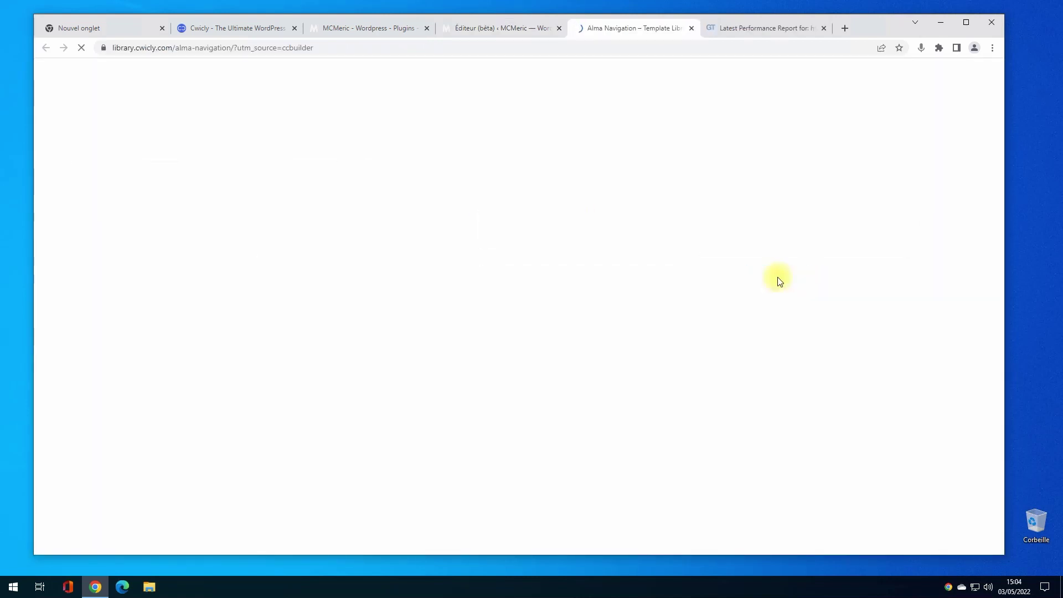
click(896, 69)
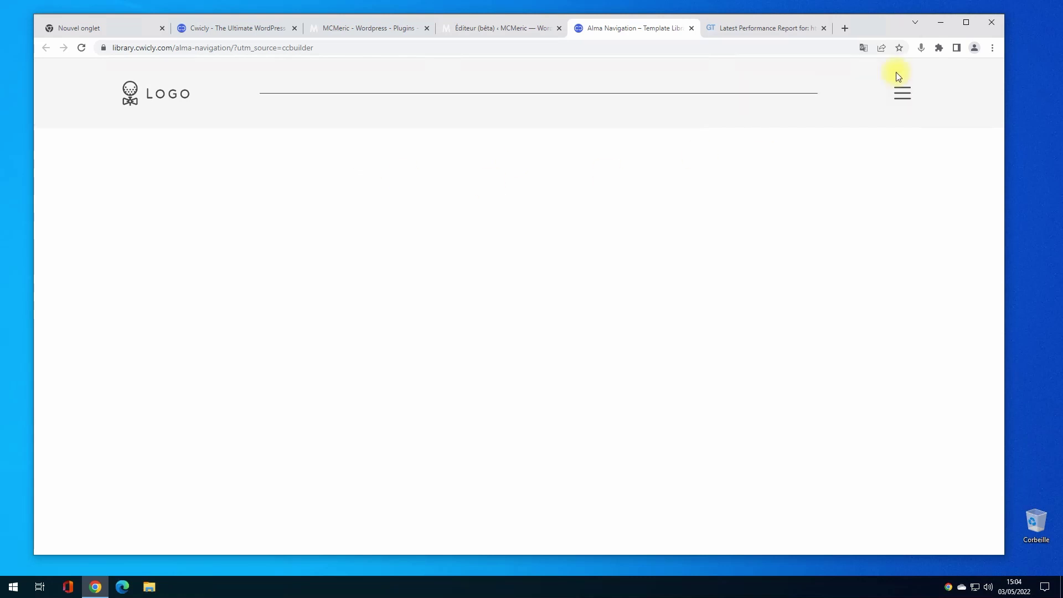
click(904, 92)
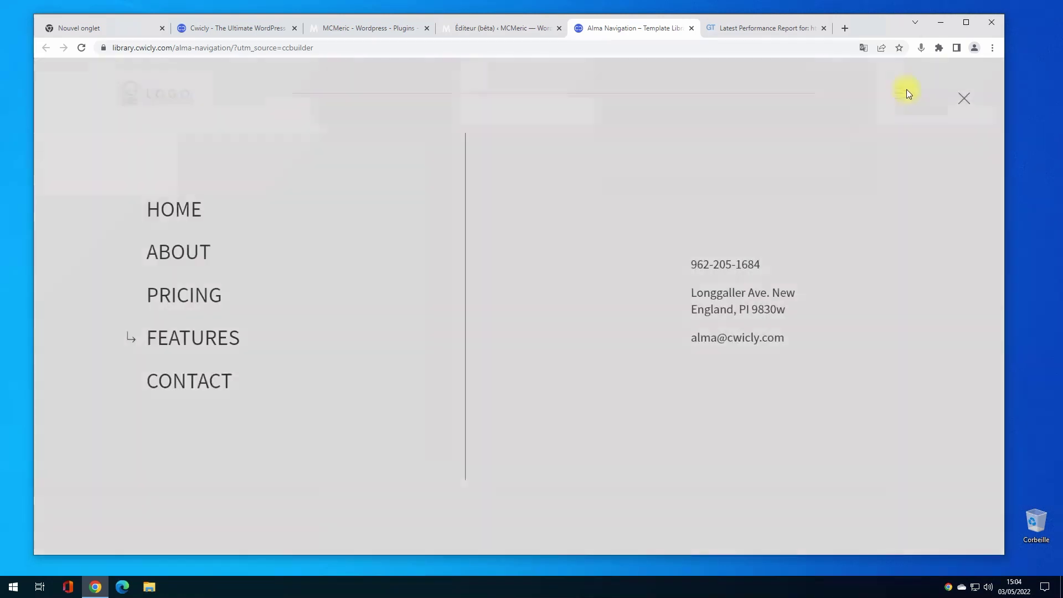
click(949, 94)
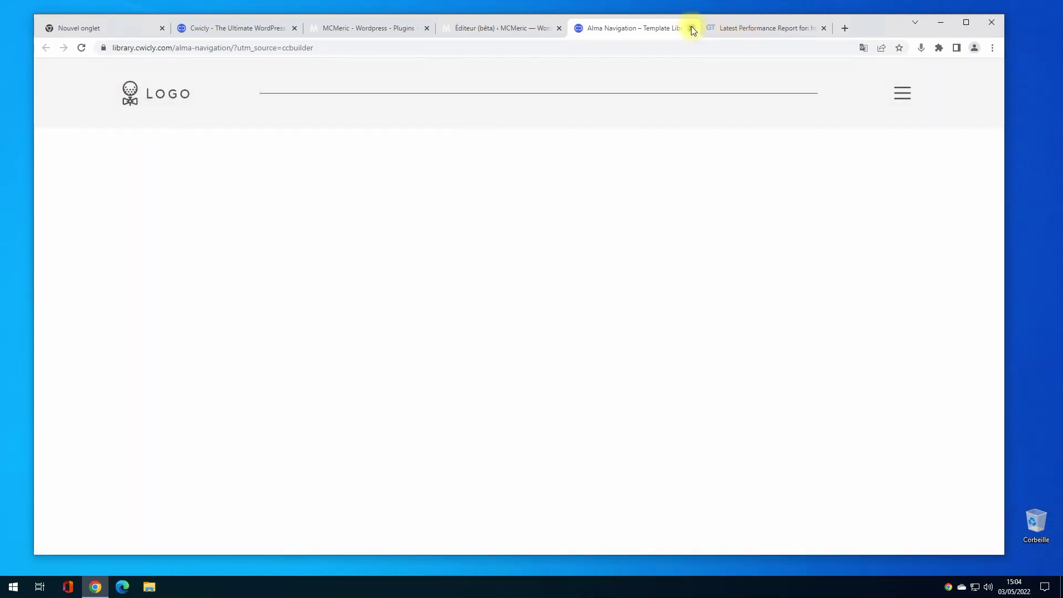
Close the Alma Navigation preview and design library, then view the template parts list and the zone choices for creating a new one.
click(691, 28)
click(77, 189)
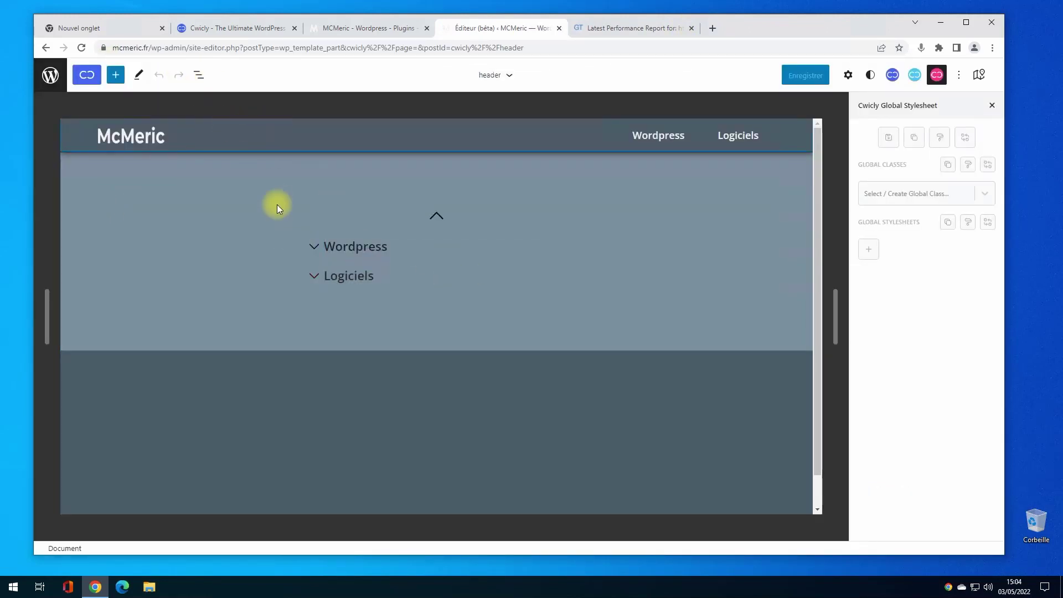
click(51, 75)
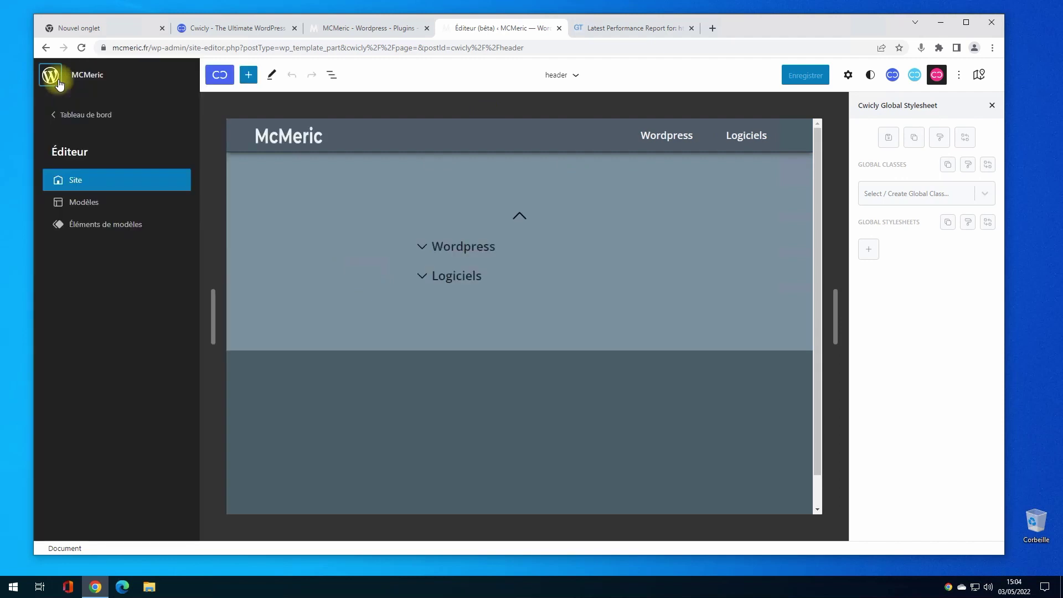
click(100, 224)
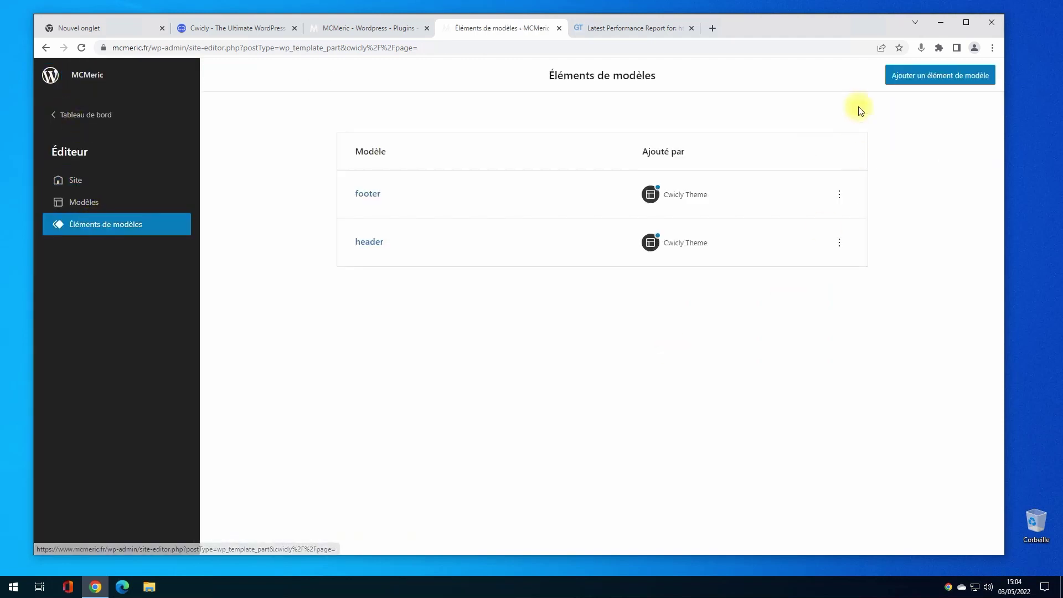
click(923, 79)
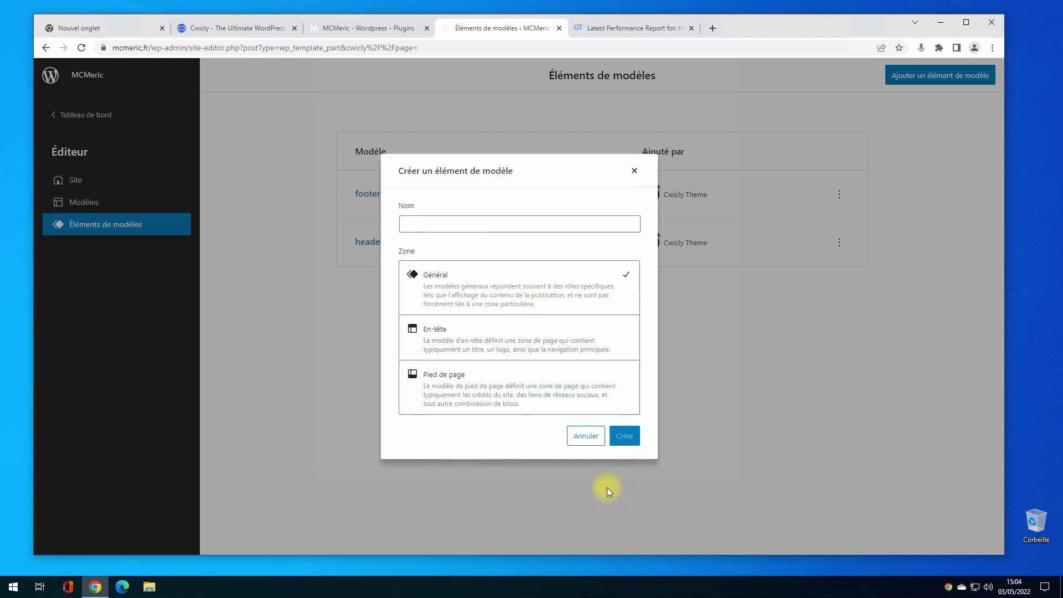
click(586, 436)
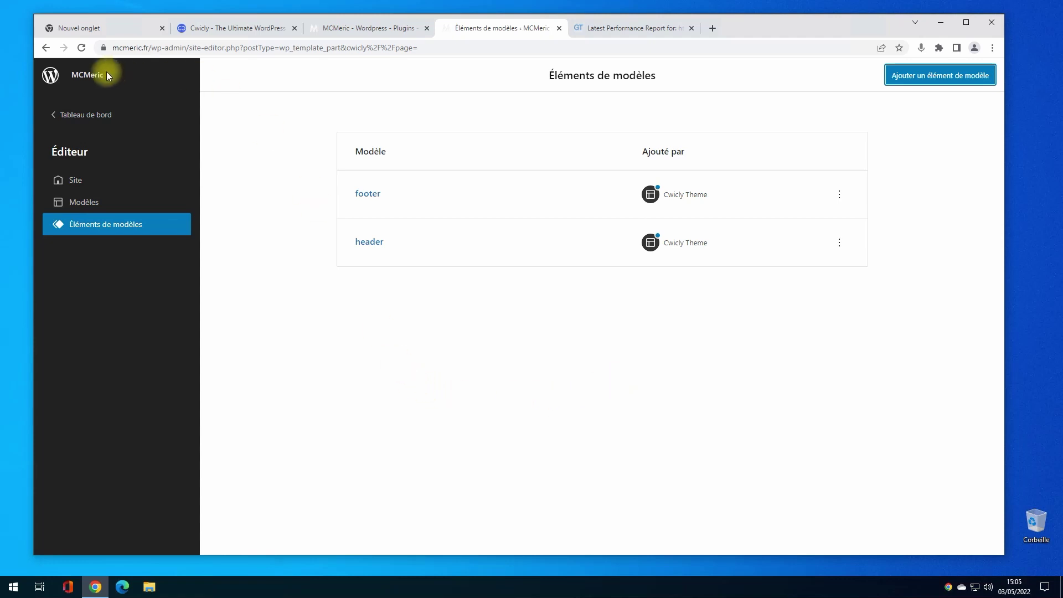
Leave the site editor and return to the WordPress dashboard (Tableau de bord).
click(50, 76)
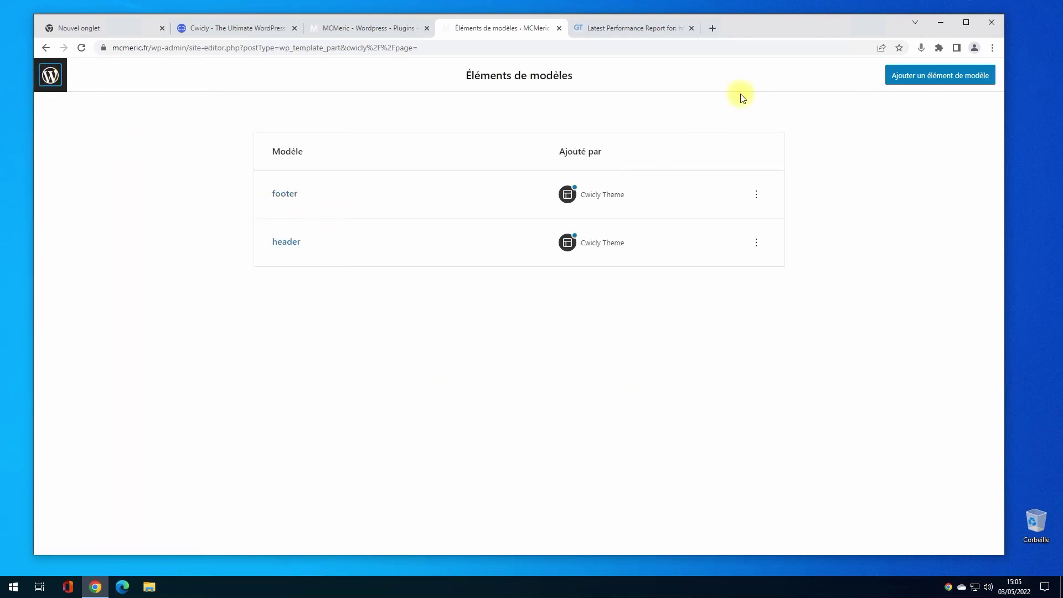
click(50, 83)
click(83, 114)
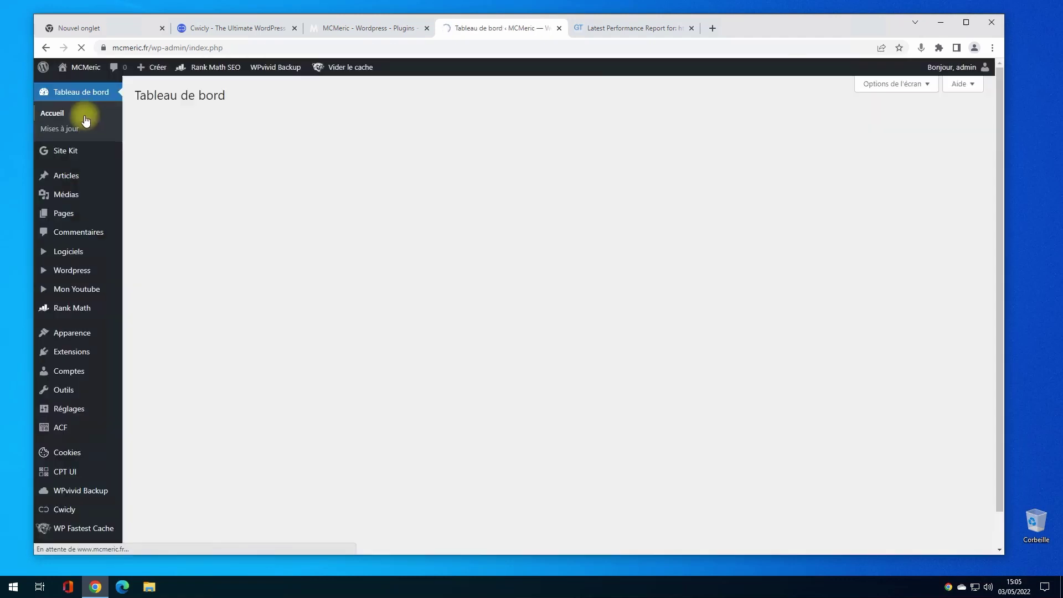
scroll(105, 238, down, 1)
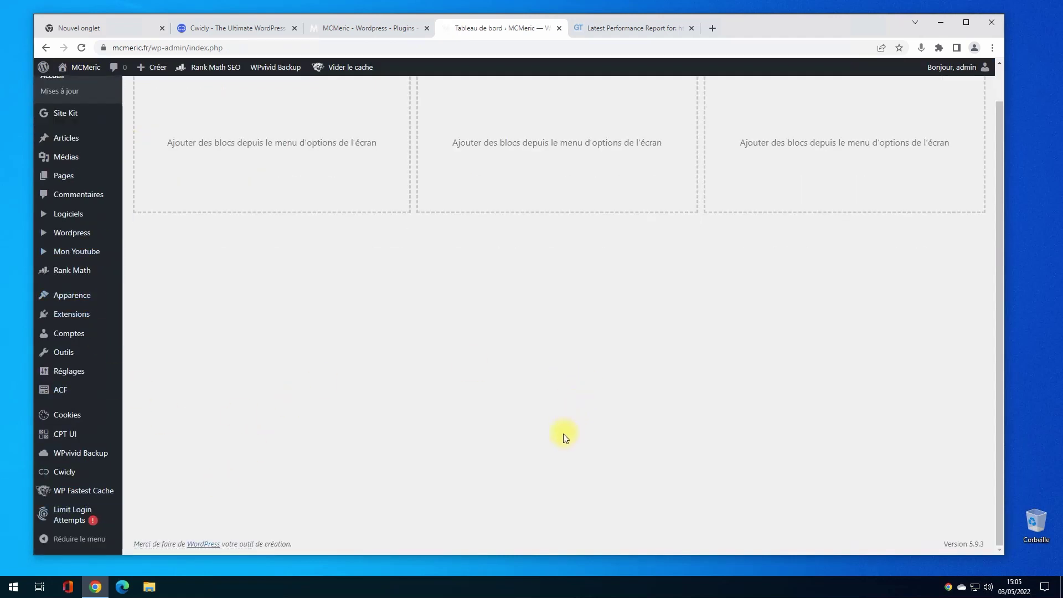
Open the WordPress field group in ACF and review its list of custom fields.
click(59, 393)
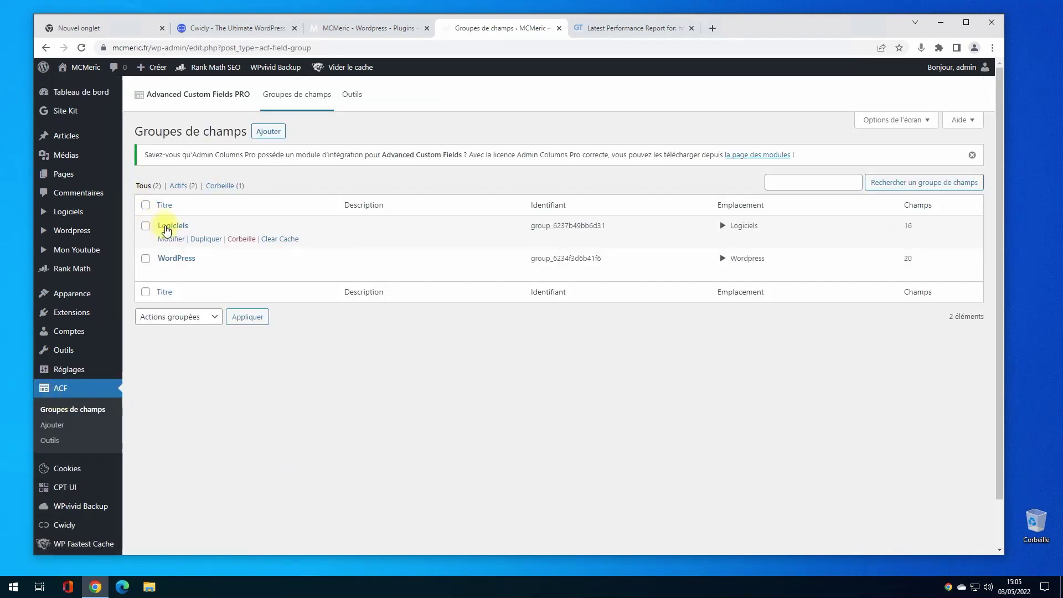
click(169, 258)
scroll(488, 397, down, 3)
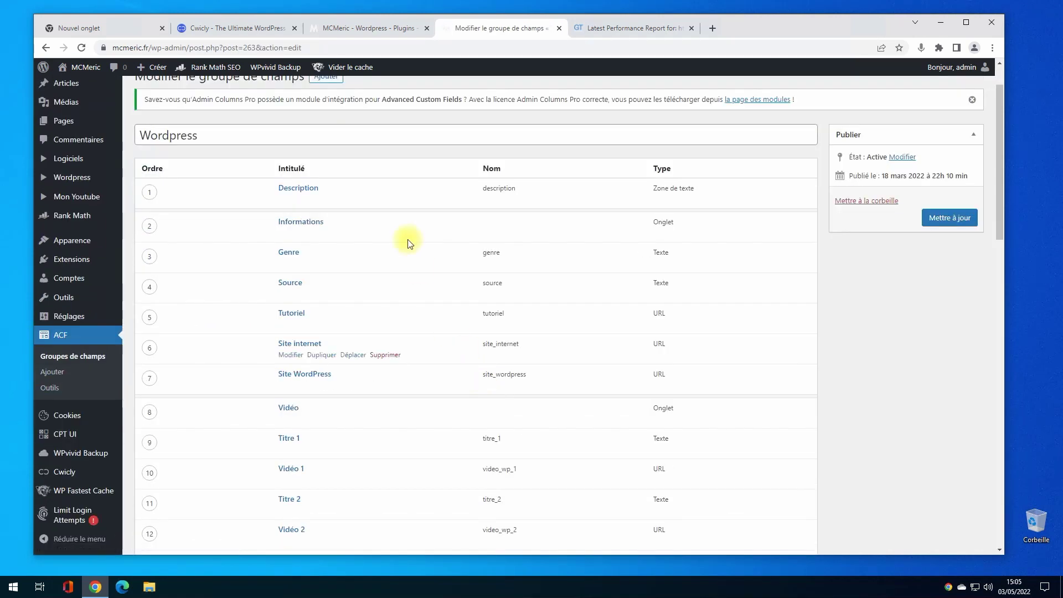
scroll(484, 321, down, 5)
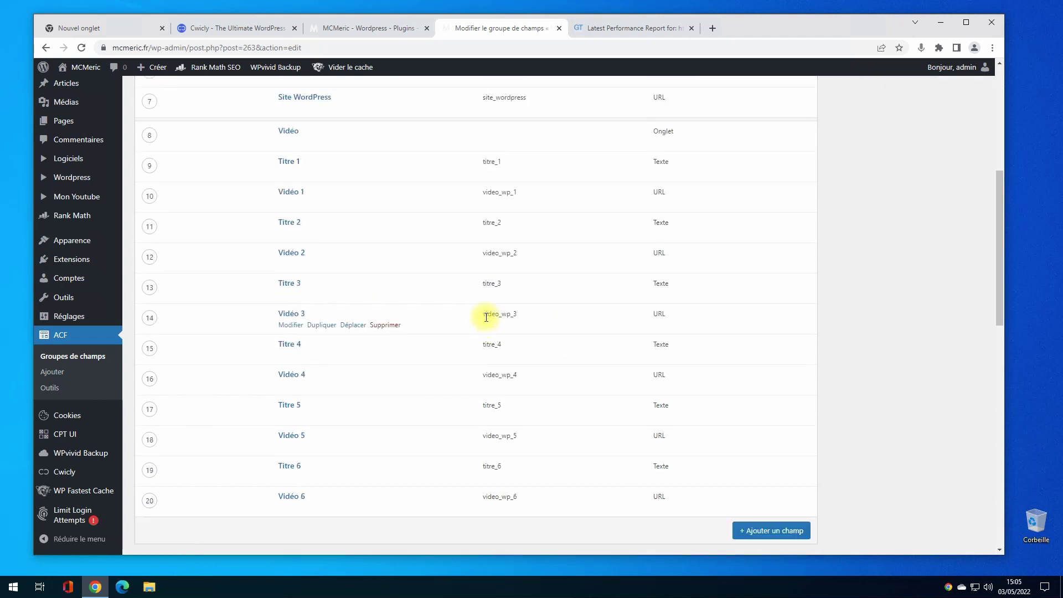
scroll(473, 335, up, 7)
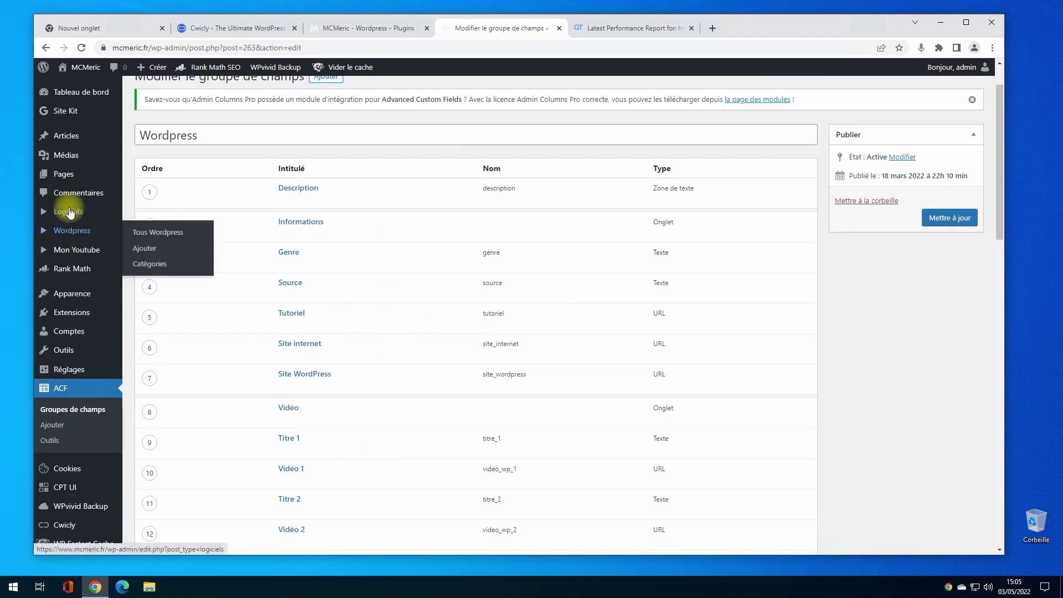
Open the blank form for adding a new entry to the Wordpress post type and look through its fields.
click(65, 229)
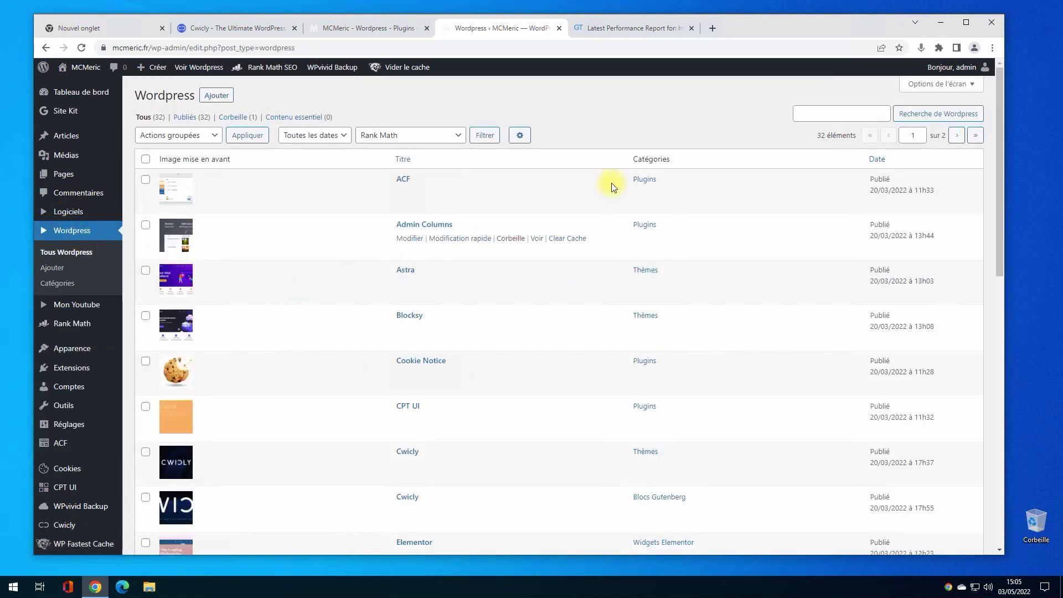
click(215, 97)
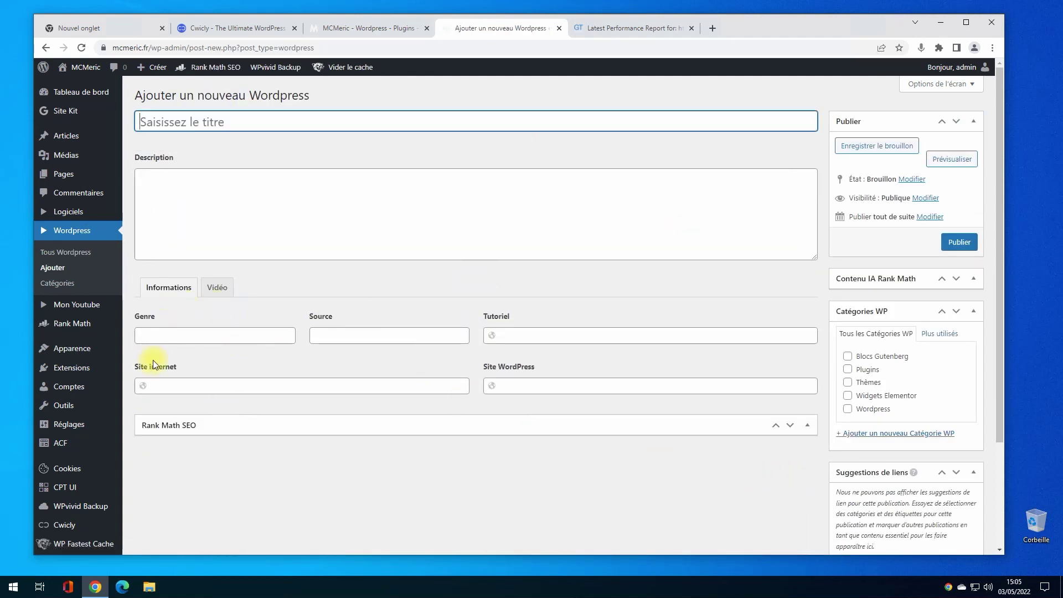
scroll(550, 431, down, 2)
scroll(551, 433, down, 2)
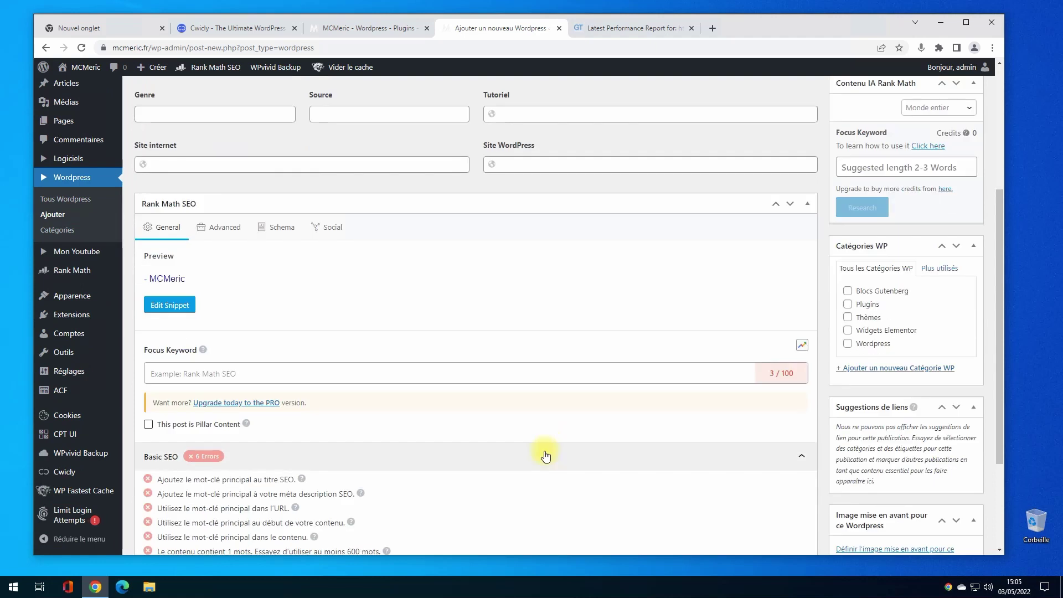
scroll(545, 451, up, 4)
Show the Vidéo group of the new entry form and review its title and video link fields.
click(224, 304)
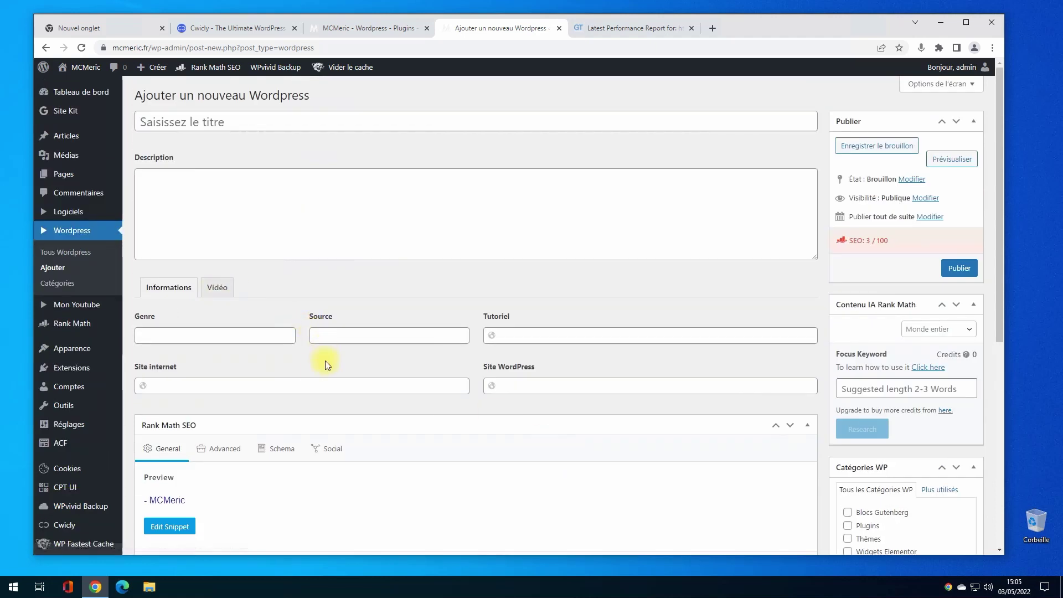
click(214, 292)
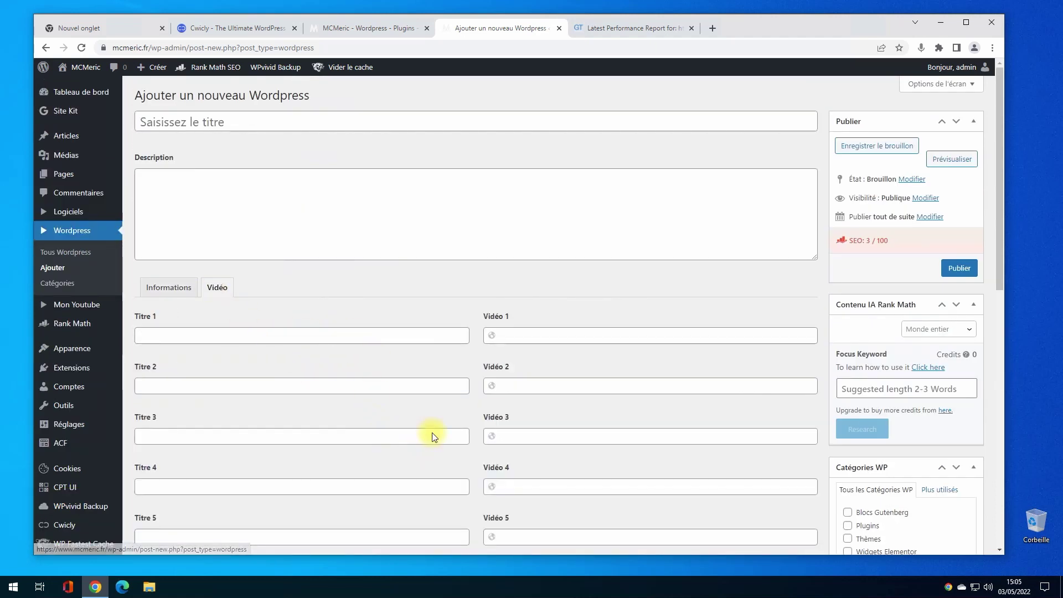
scroll(807, 432, down, 3)
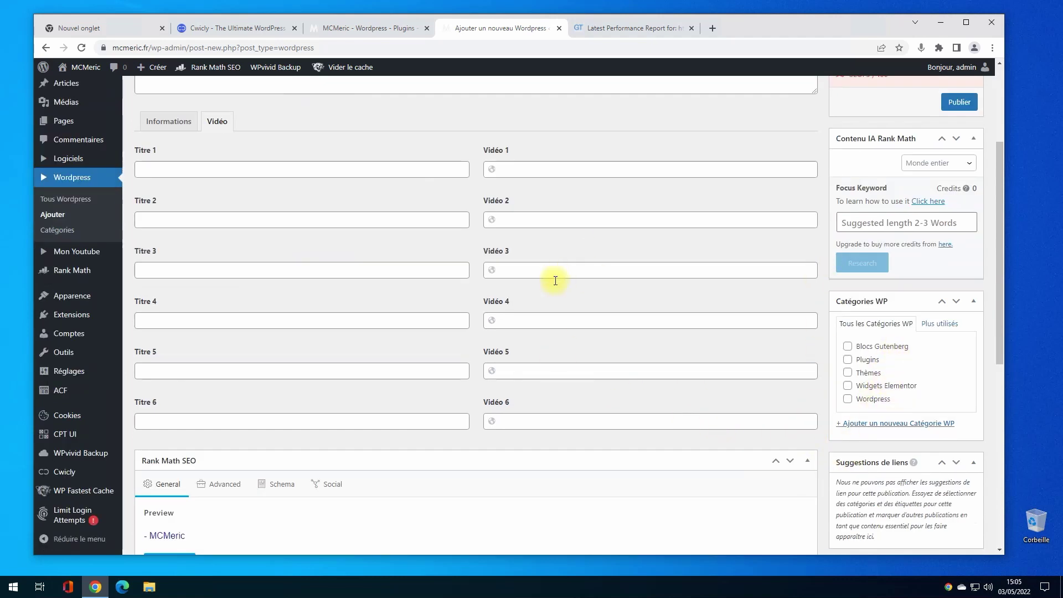
scroll(551, 288, up, 3)
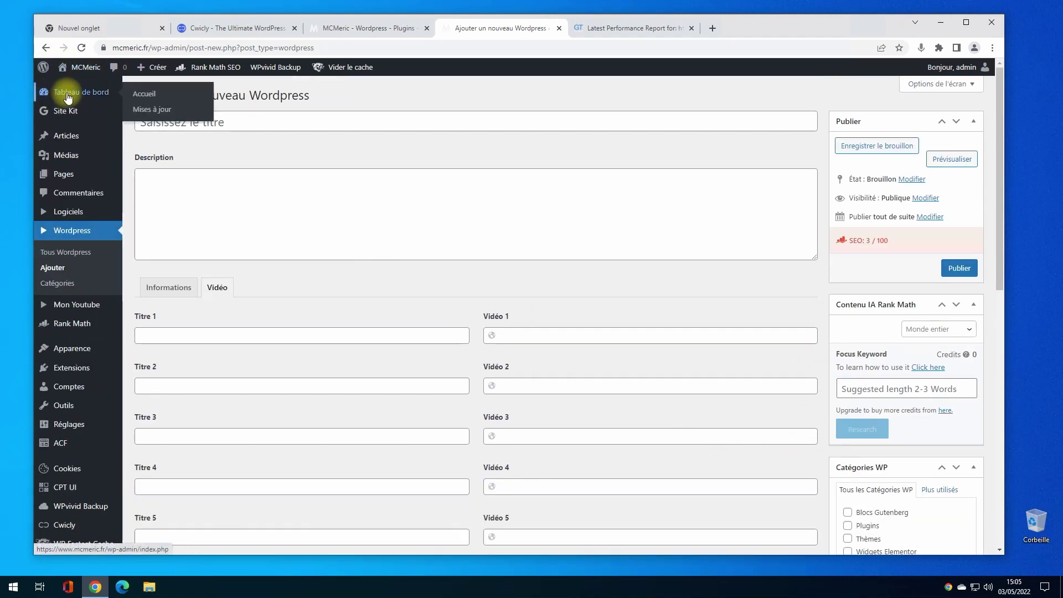
Leave the new entry form for the dashboard and go back to the MCMeric site's home page.
click(48, 92)
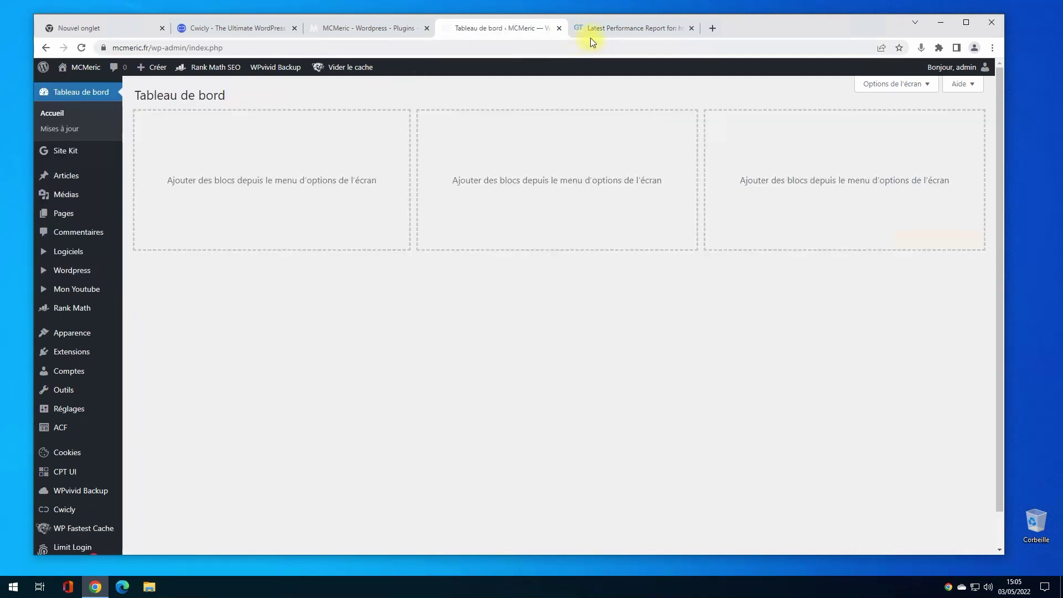
click(369, 27)
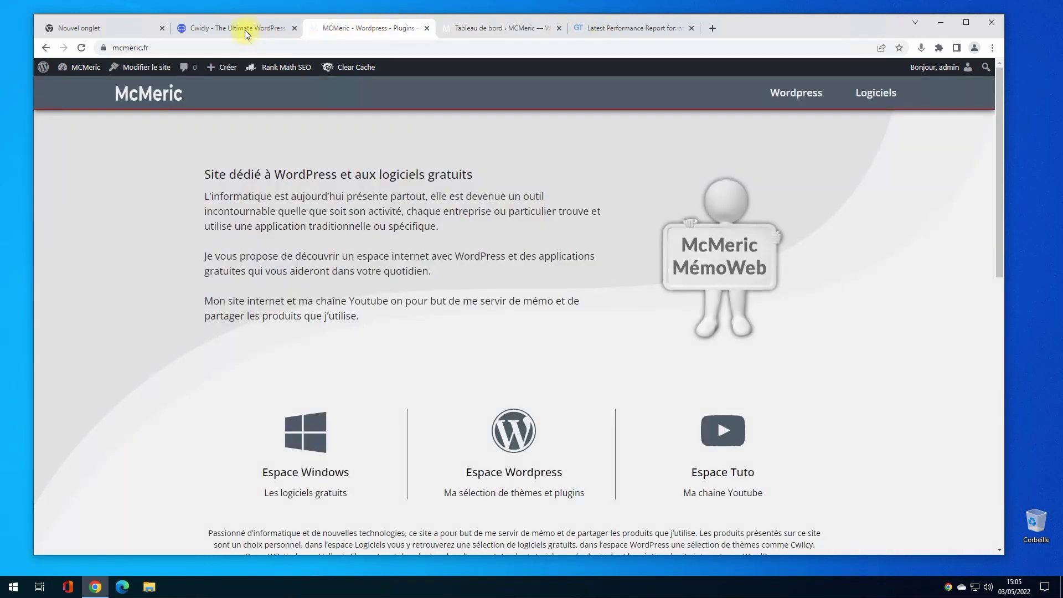